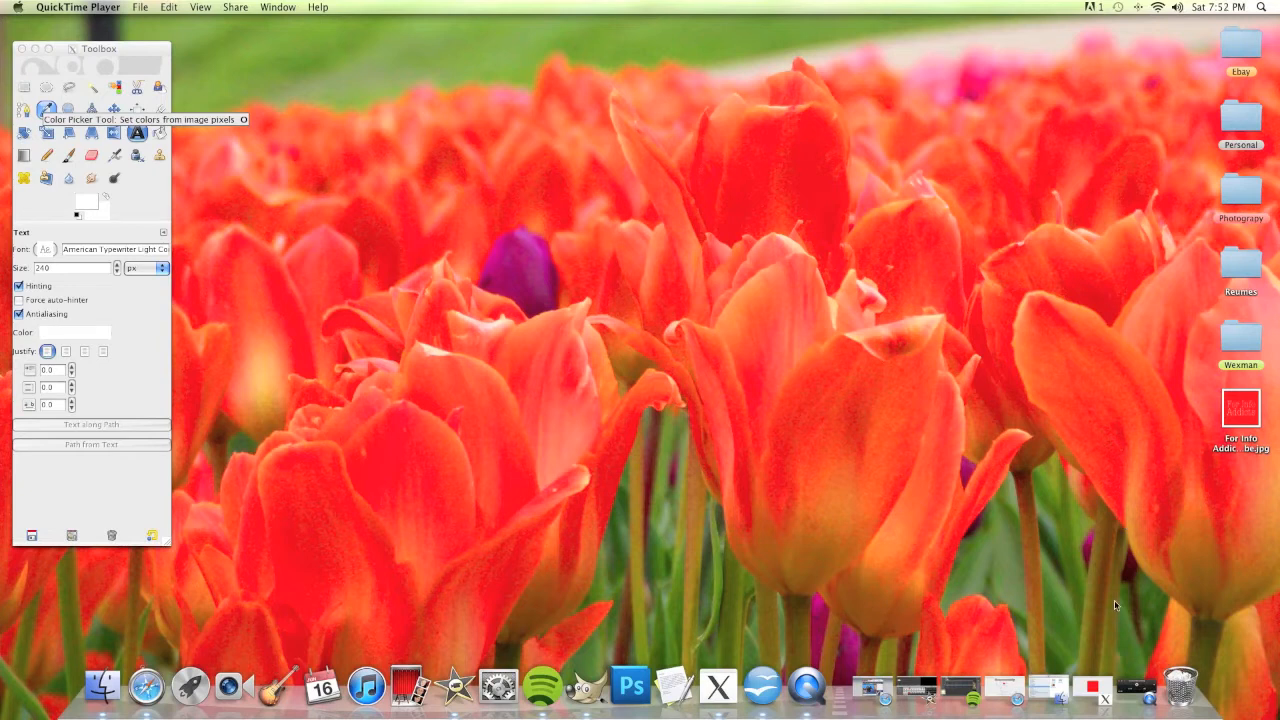
Step: Restore the minimized "For Info Addicts Youtube.jpg" window, reposition it, and close the image
{"action": "left_click", "coordinate": [1092, 683]}
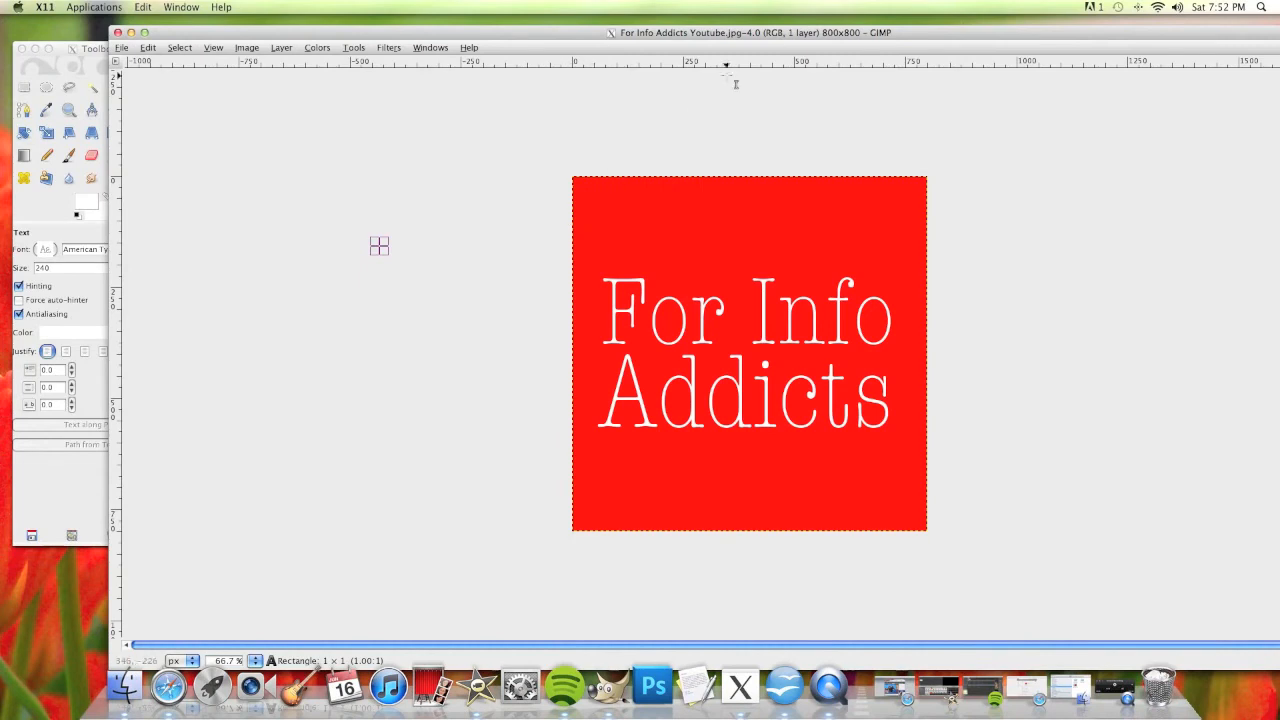
{"action": "left_click_drag", "start_coordinate": [802, 33], "coordinate": [689, 25]}
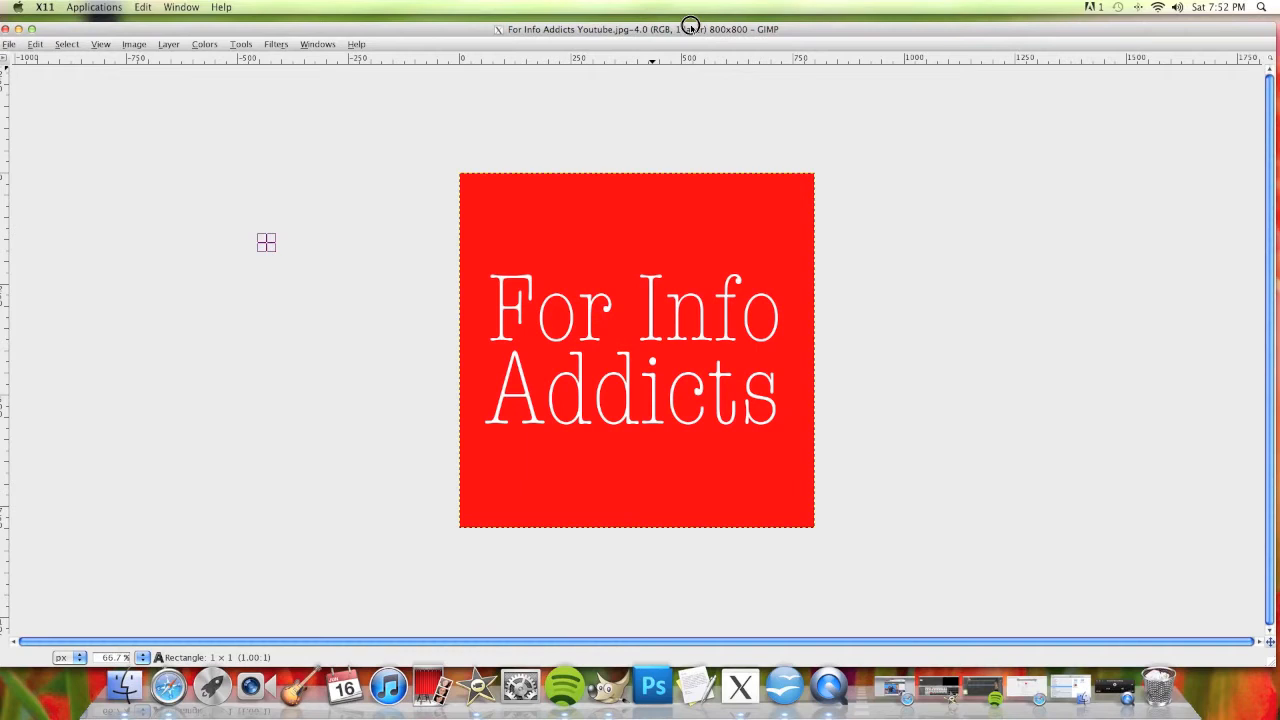
{"action": "left_click_drag", "start_coordinate": [690, 25], "coordinate": [684, 34]}
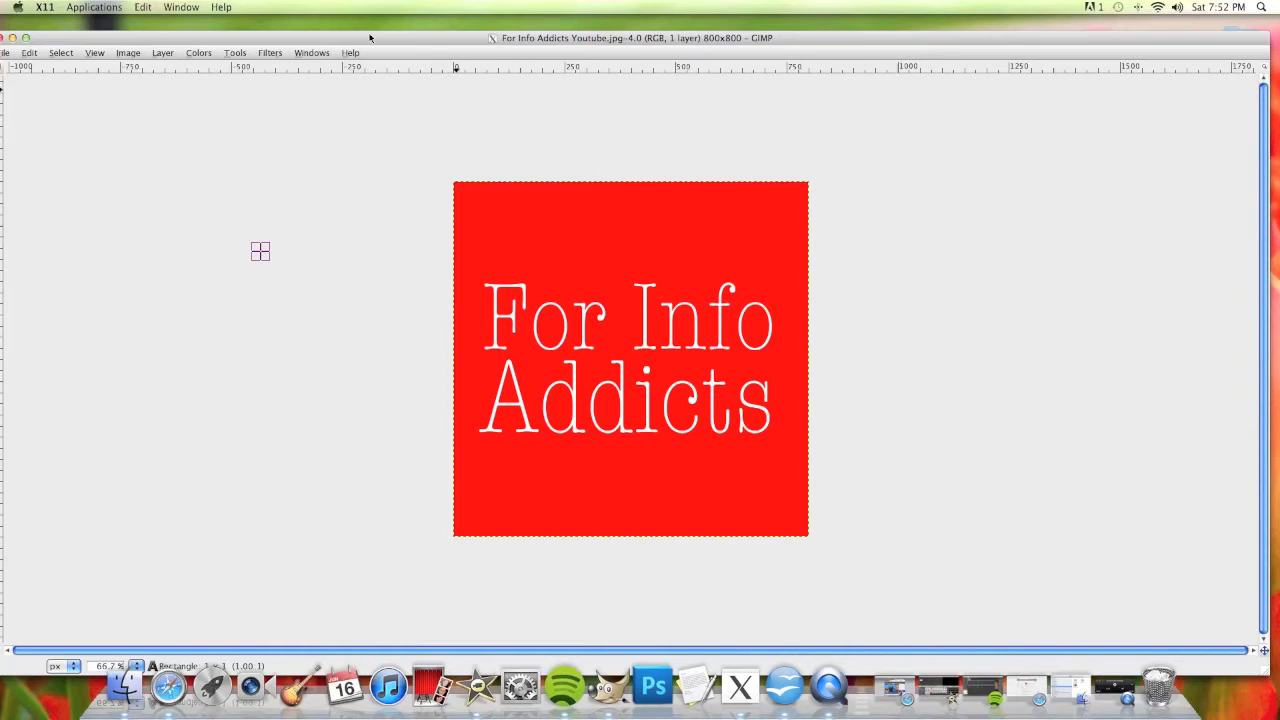
{"action": "double_click", "coordinate": [523, 38]}
{"action": "left_click_drag", "start_coordinate": [523, 43], "coordinate": [453, 31]}
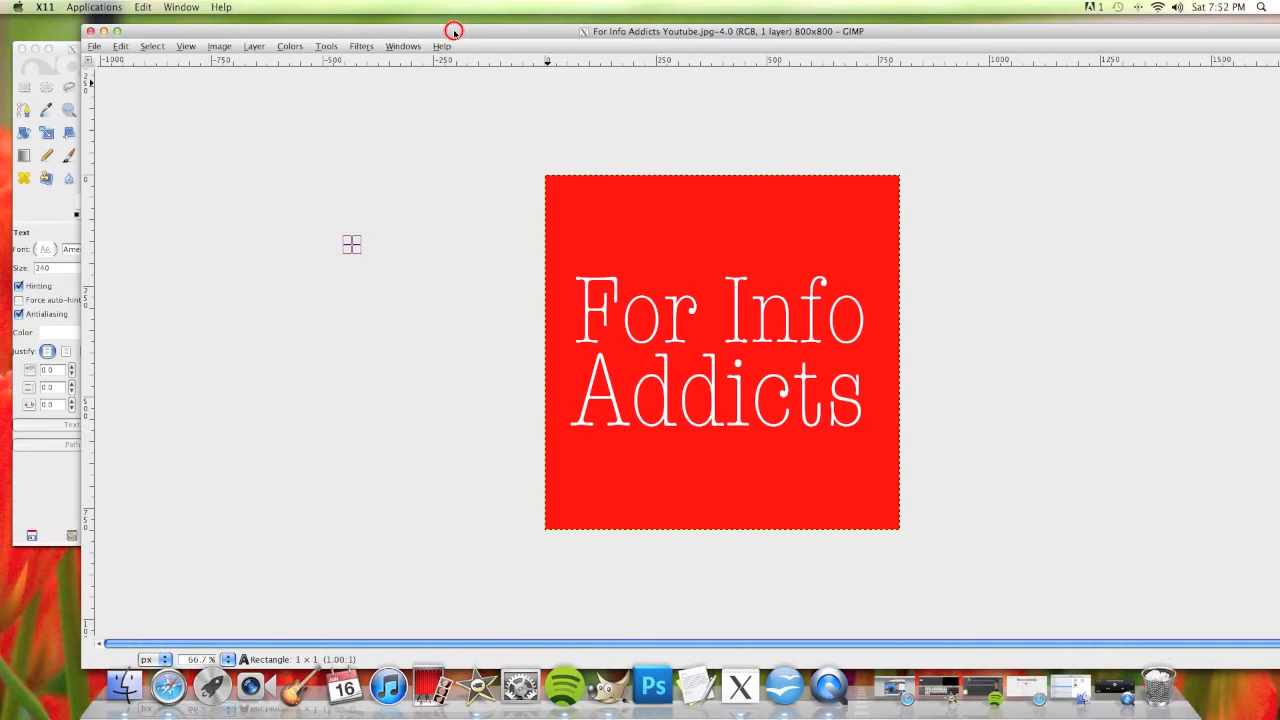
{"action": "left_click_drag", "start_coordinate": [454, 32], "coordinate": [454, 32]}
{"action": "left_click", "coordinate": [90, 33]}
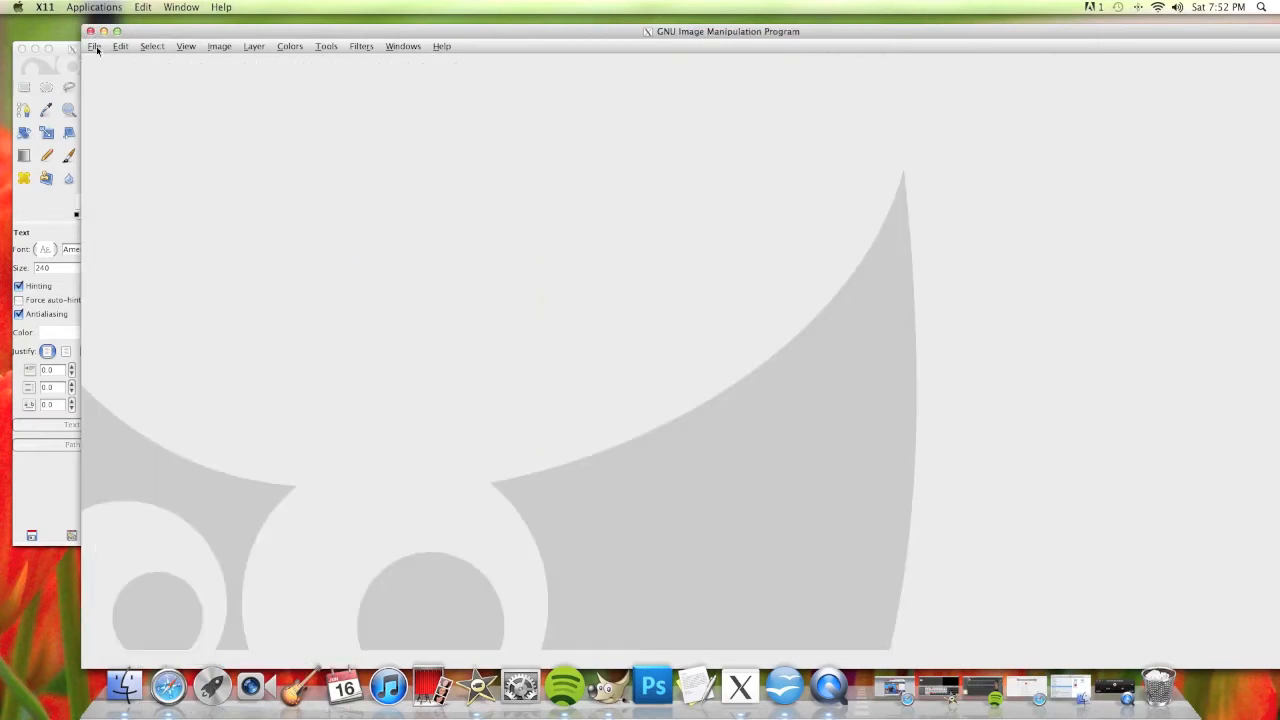
Step: Create a new image 800 pixels wide and 800 pixels high, and shift its window to make room for the toolbox
{"action": "left_click", "coordinate": [95, 47]}
{"action": "left_click", "coordinate": [105, 61]}
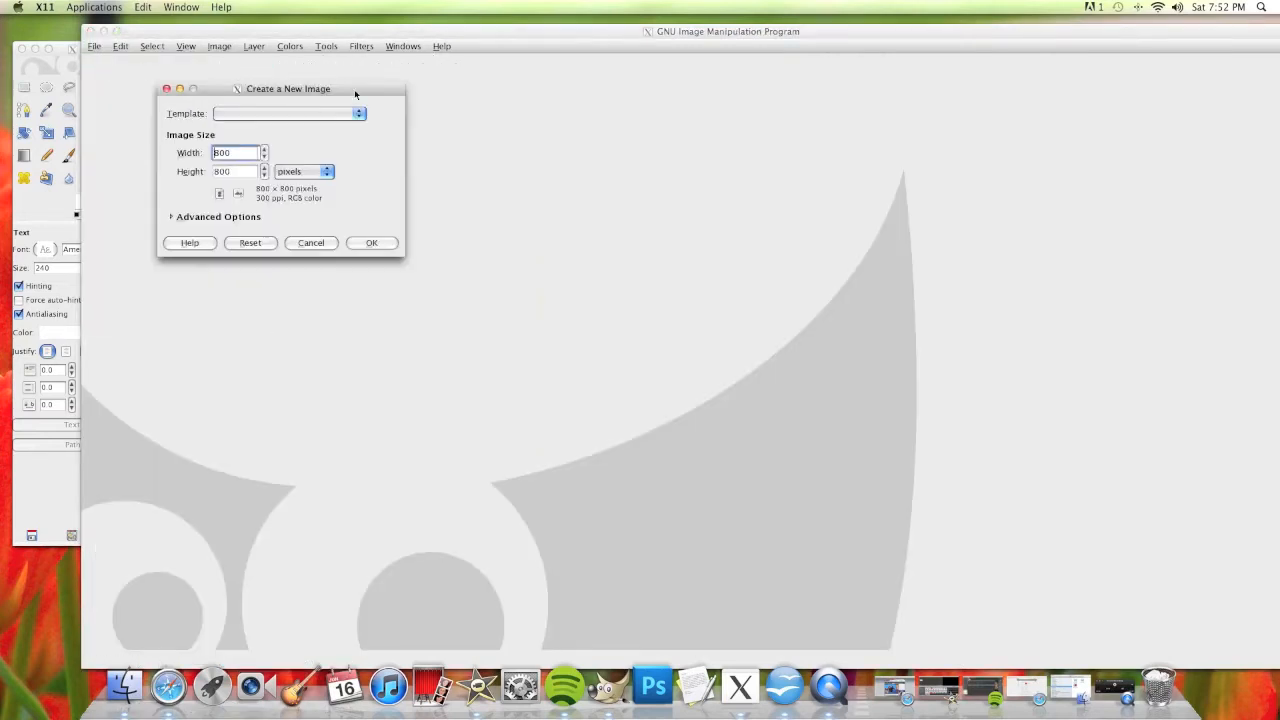
{"action": "double_click", "coordinate": [243, 154]}
{"action": "key", "text": "Tab"}
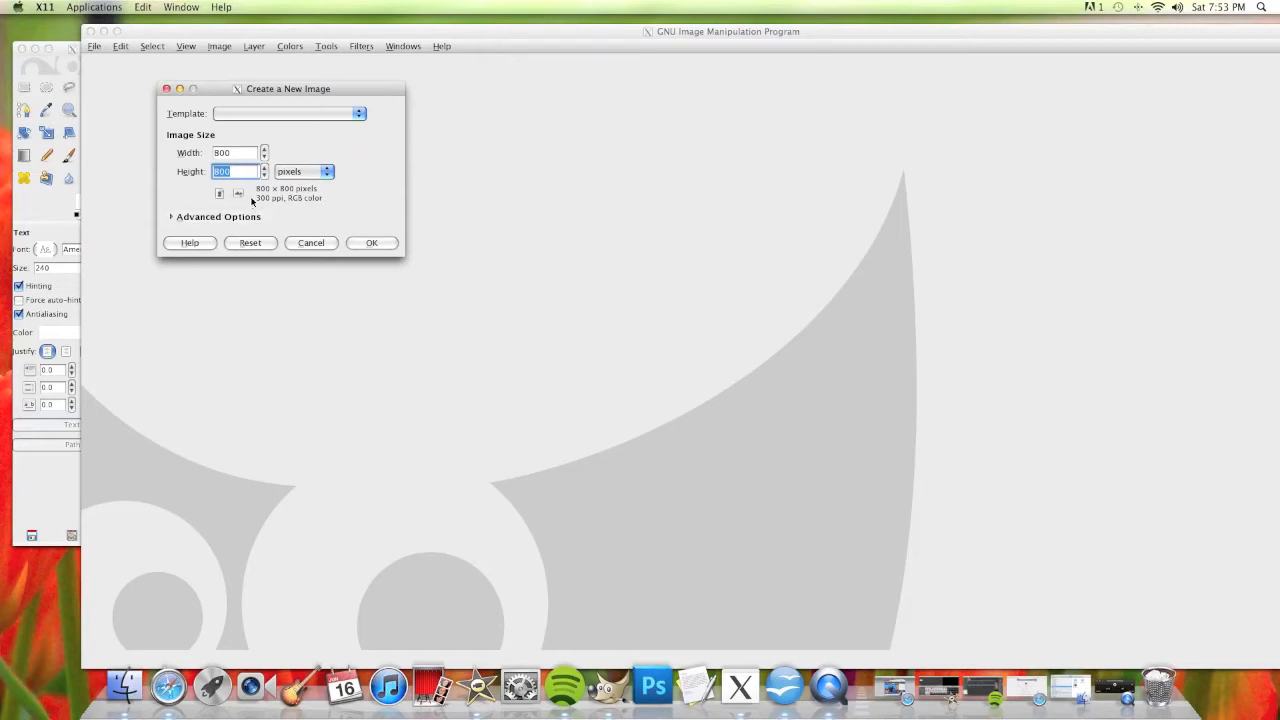
{"action": "left_click", "coordinate": [216, 152]}
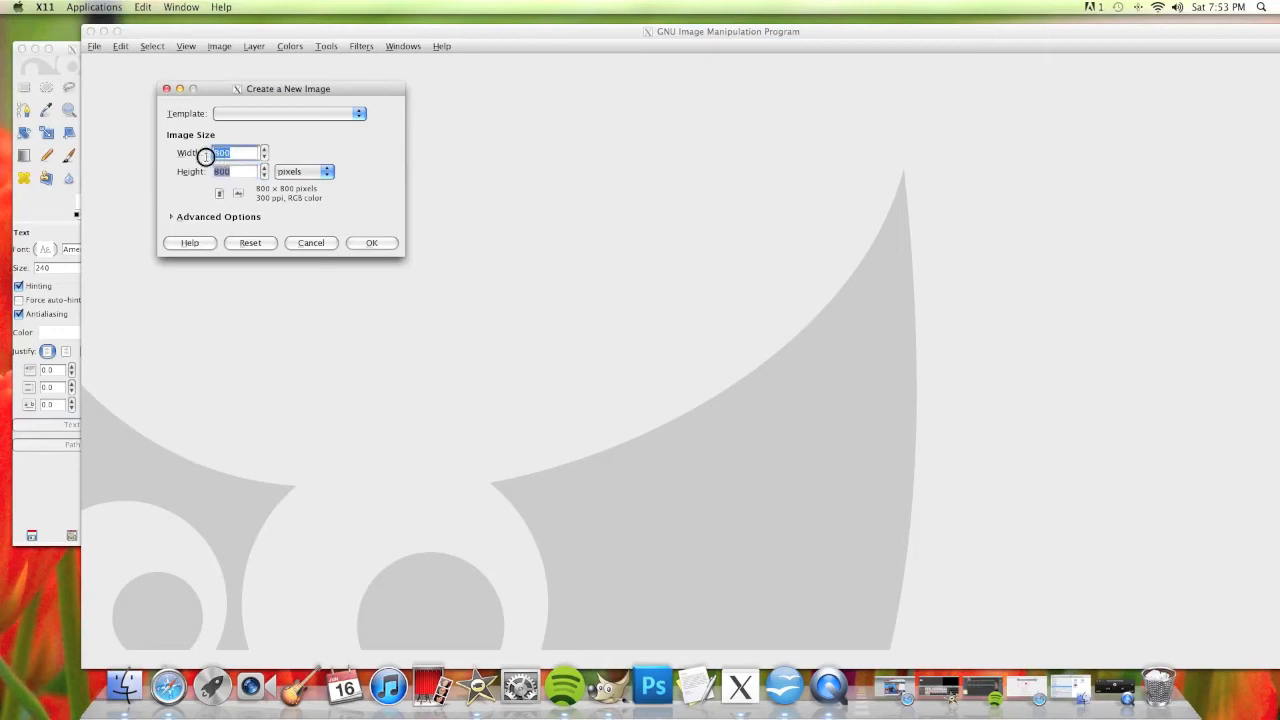
{"action": "left_click_drag", "start_coordinate": [239, 170], "coordinate": [198, 157]}
{"action": "scroll", "coordinate": [222, 153], "scroll_direction": "up", "scroll_amount": 1}
{"action": "type", "text": "800"}
{"action": "key", "text": "Return"}
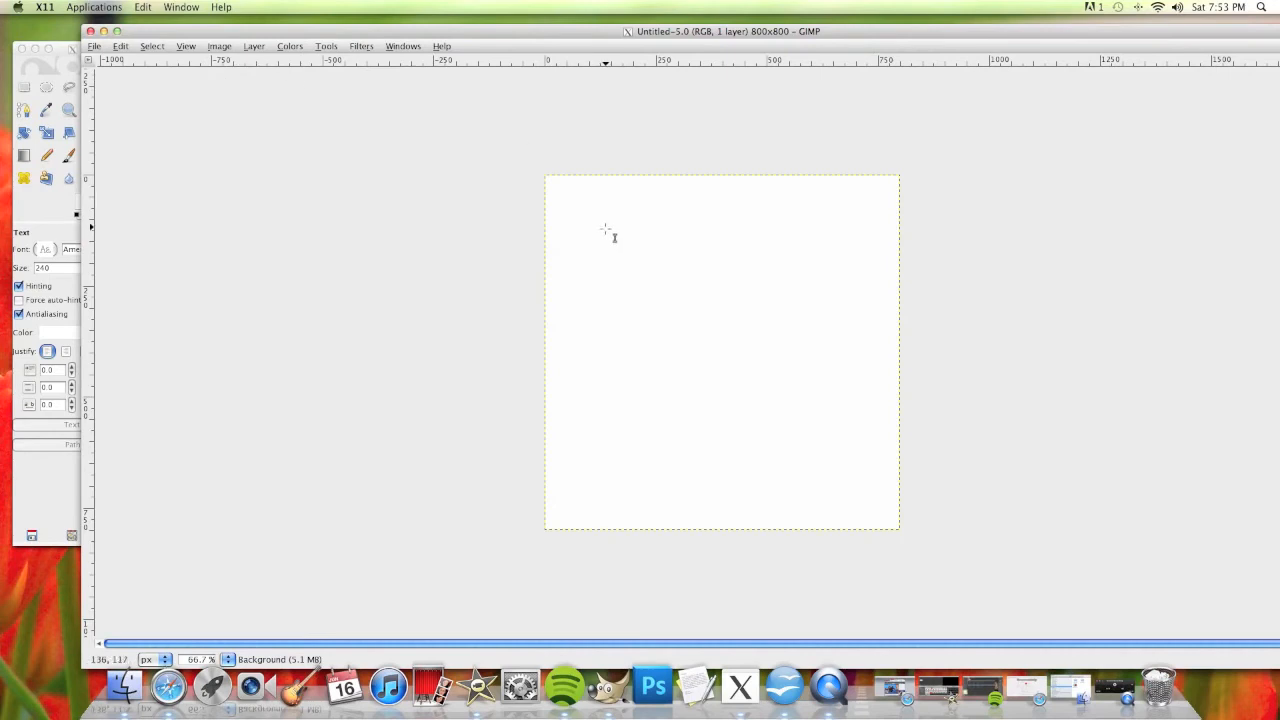
{"action": "left_click_drag", "start_coordinate": [758, 28], "coordinate": [737, 37]}
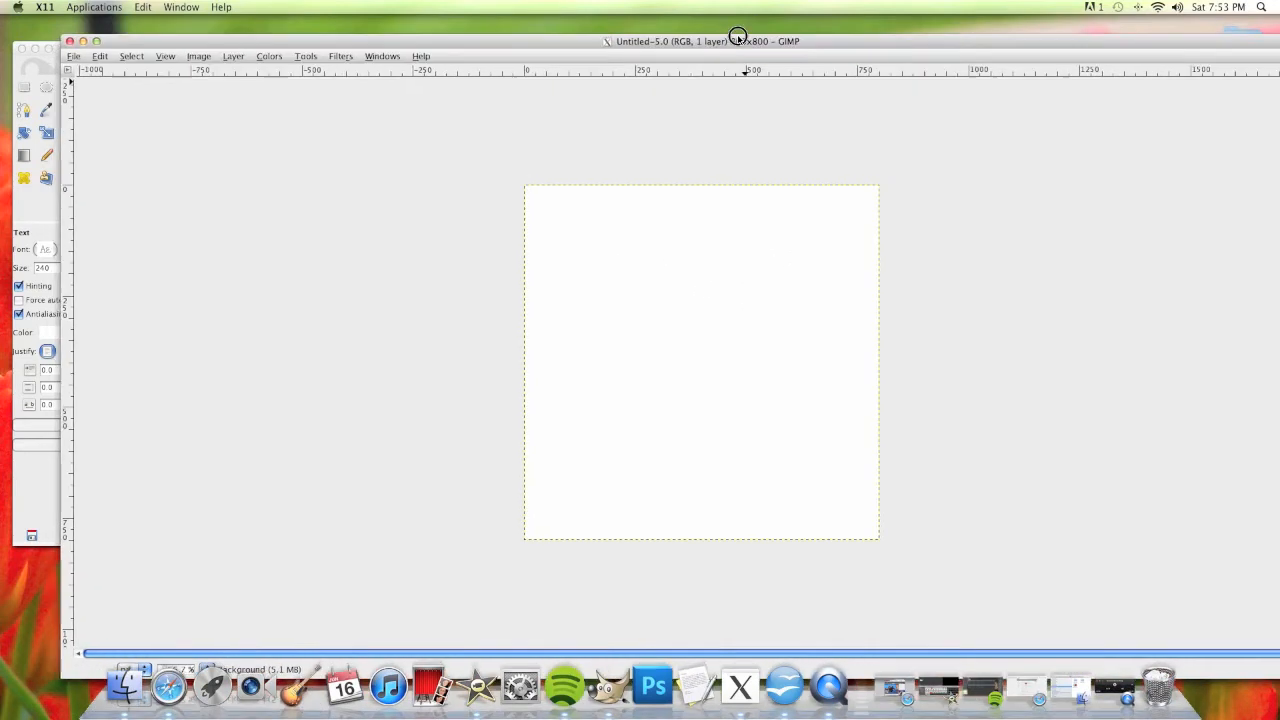
Step: Bring the toolbox to the front and enable Force auto-hinter for the Text tool
{"action": "left_click", "coordinate": [55, 209]}
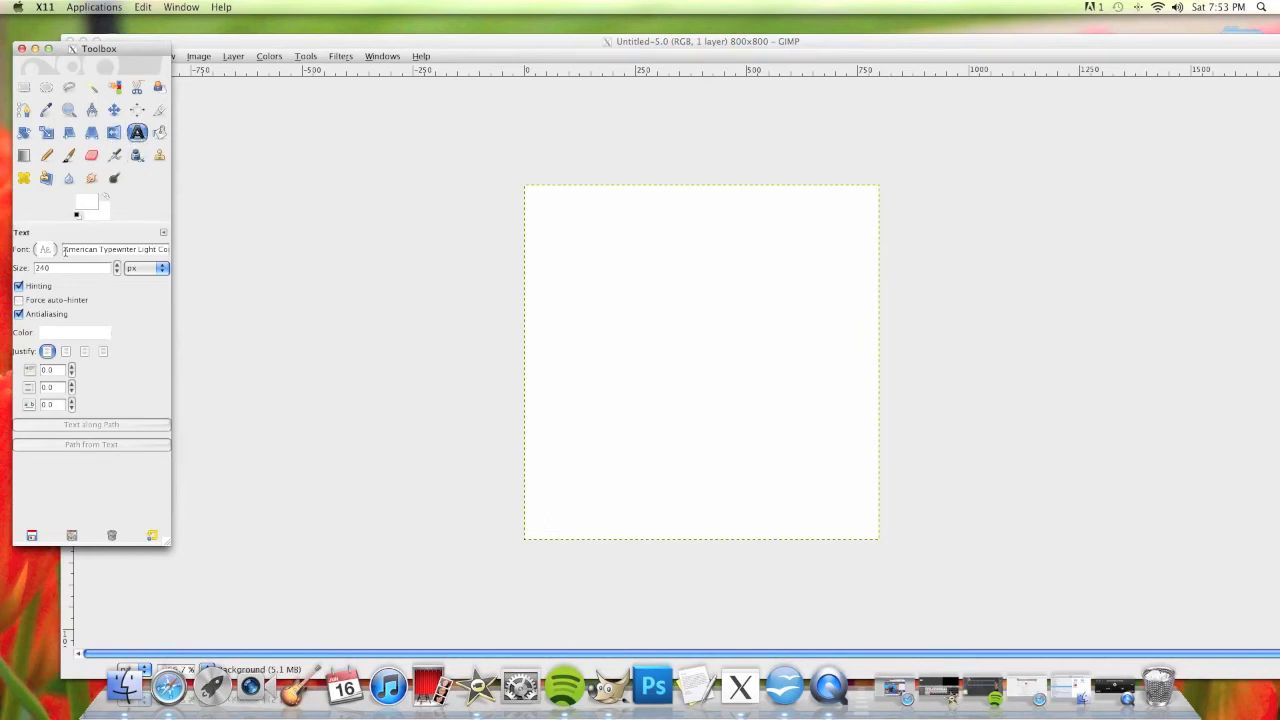
{"action": "left_click_drag", "start_coordinate": [64, 249], "coordinate": [178, 250]}
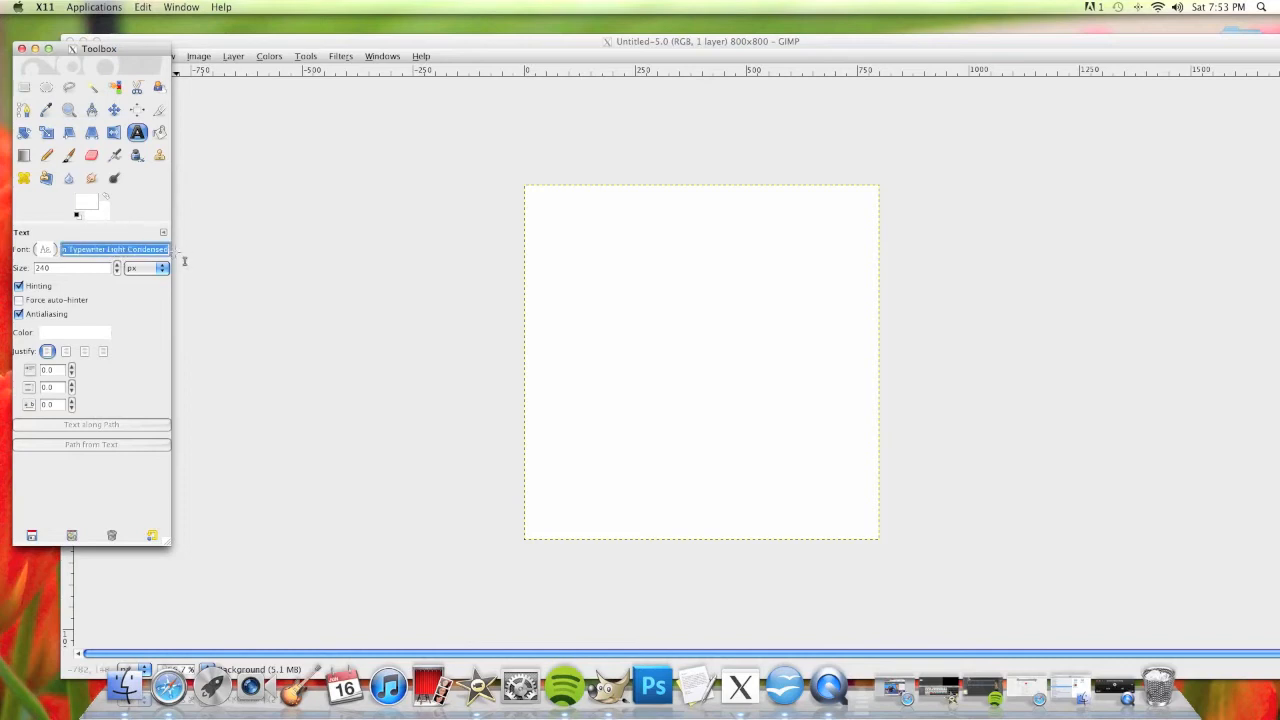
{"action": "left_click", "coordinate": [103, 292]}
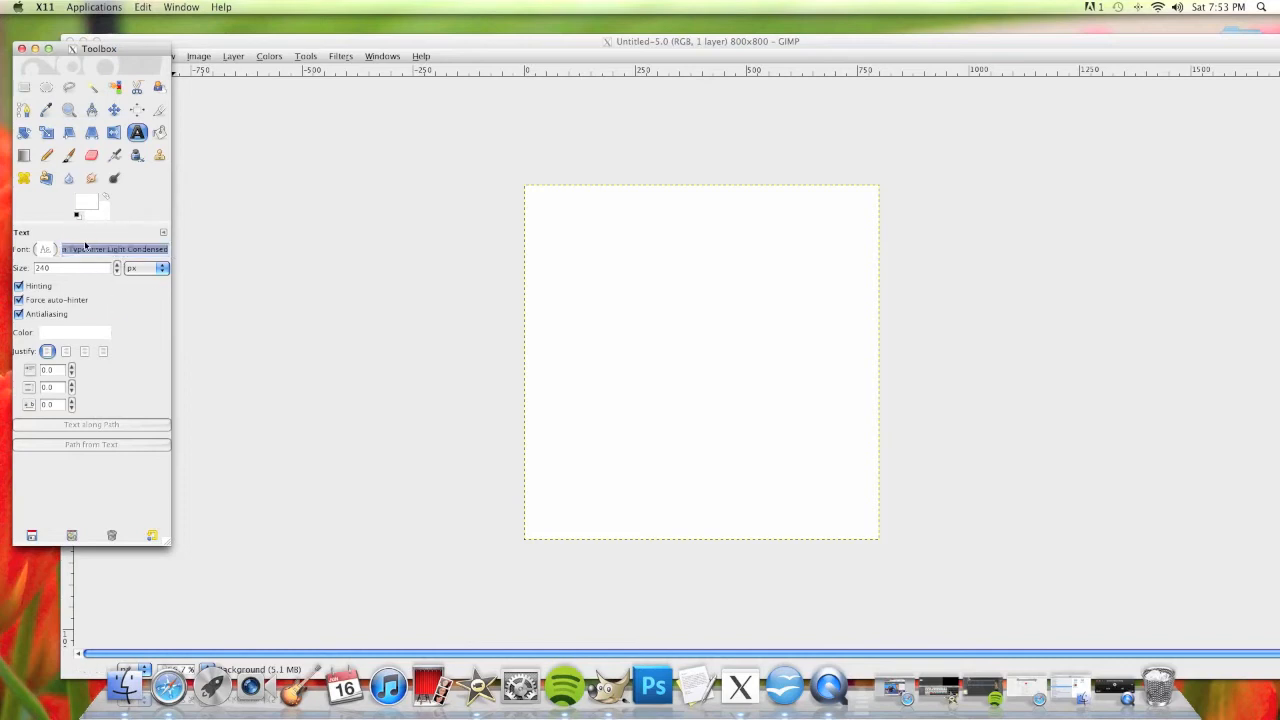
{"action": "left_click", "coordinate": [89, 250]}
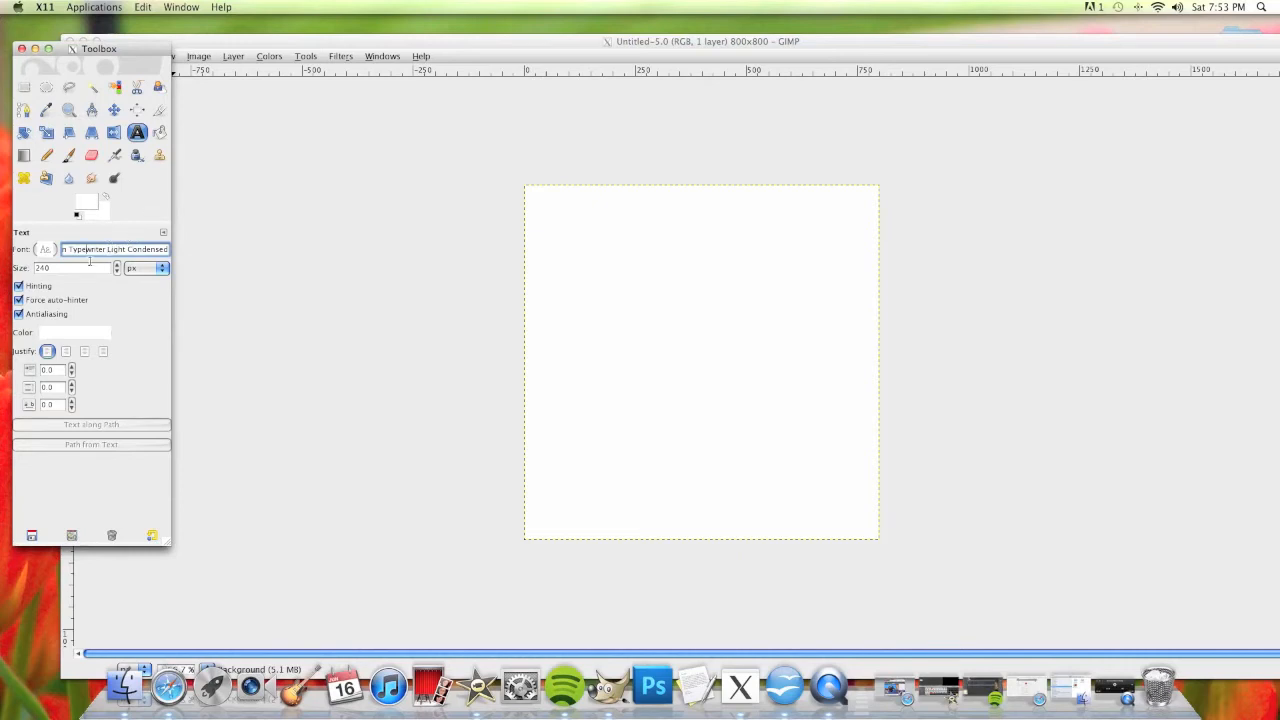
{"action": "mouse_move", "coordinate": [72, 251]}
{"action": "left_mouse_down"}
{"action": "mouse_move", "coordinate": [180, 249]}
{"action": "mouse_move", "coordinate": [103, 250]}
{"action": "left_mouse_up"}
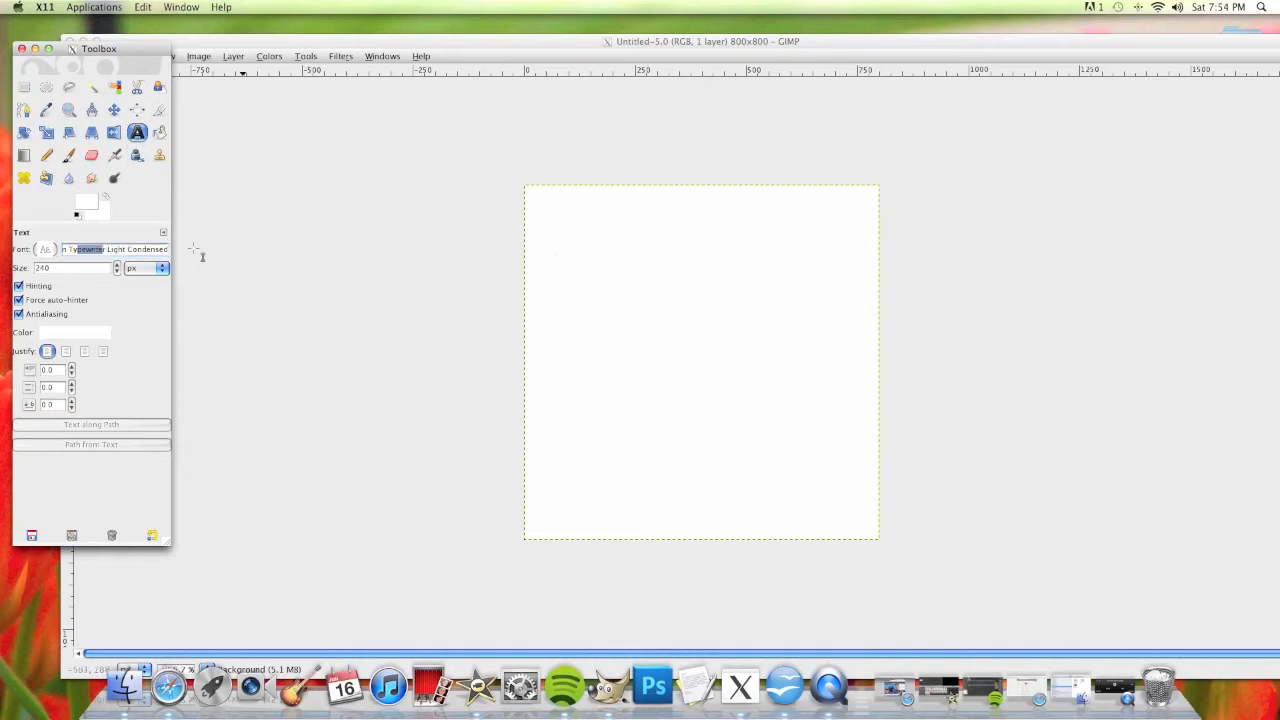
Step: Keep the foreground color white, and set the text color to red from the saved color swatches
{"action": "left_click", "coordinate": [86, 200]}
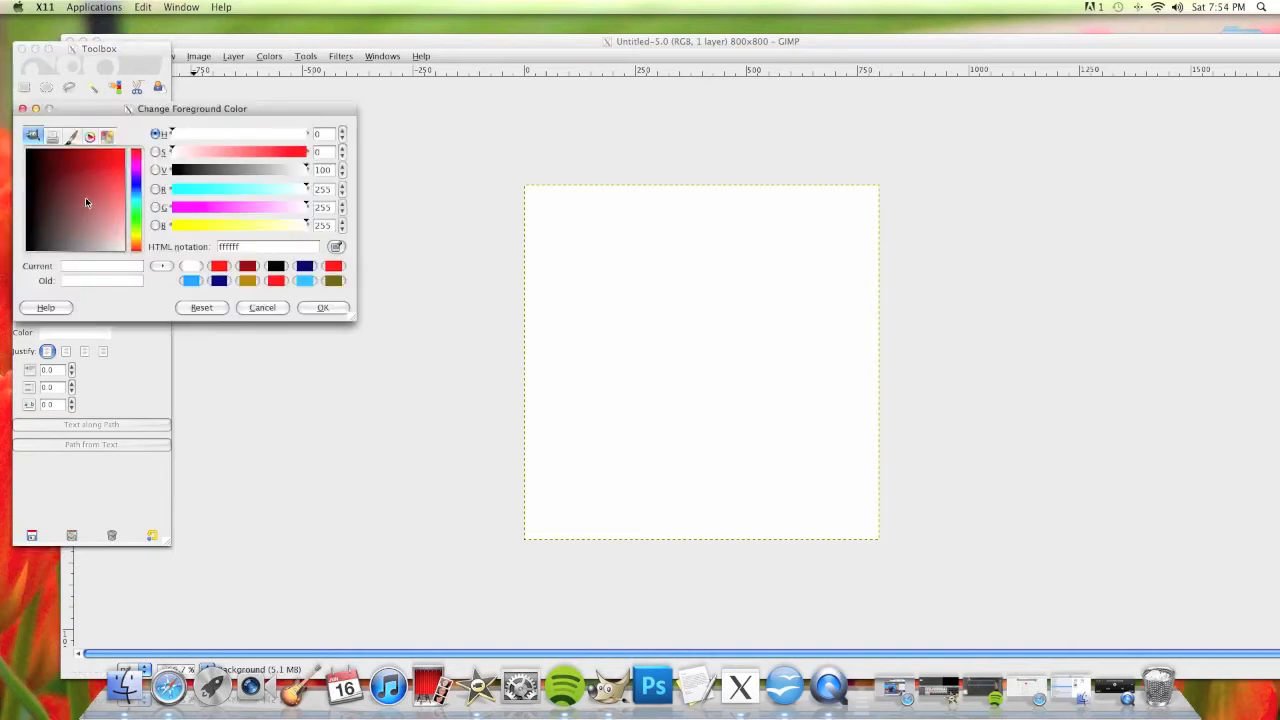
{"action": "left_click", "coordinate": [328, 309]}
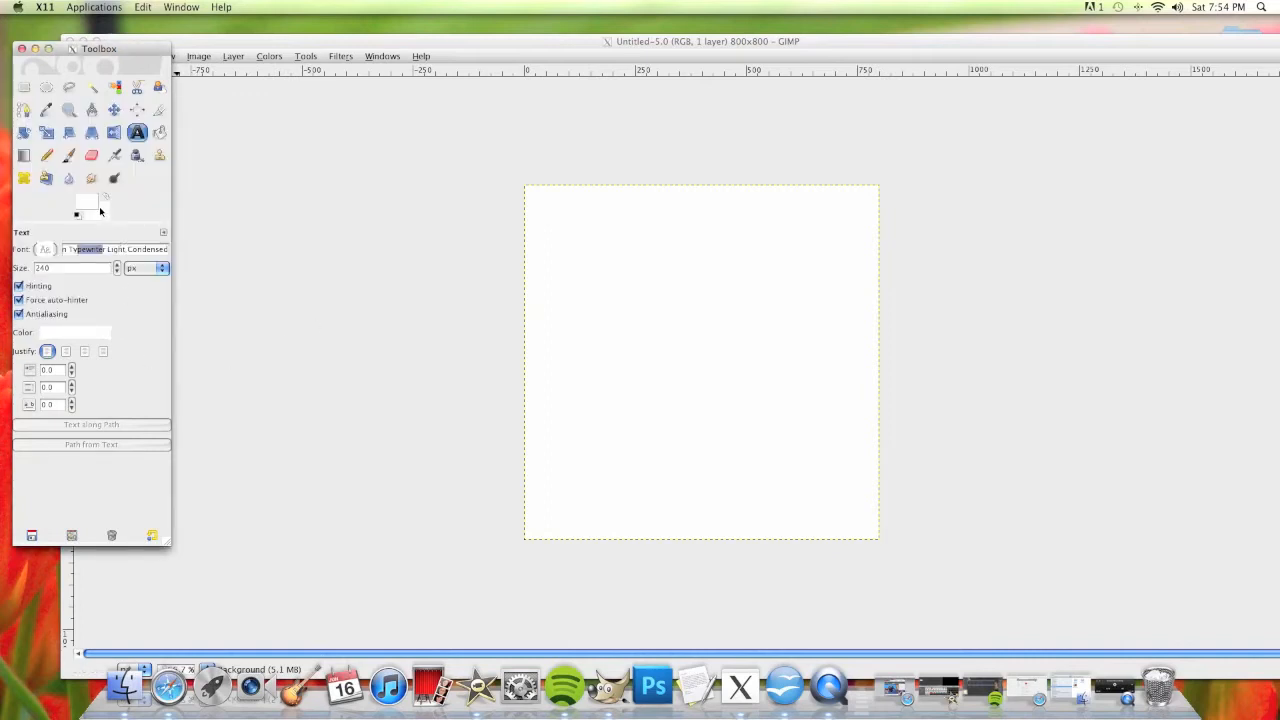
{"action": "left_click", "coordinate": [83, 336]}
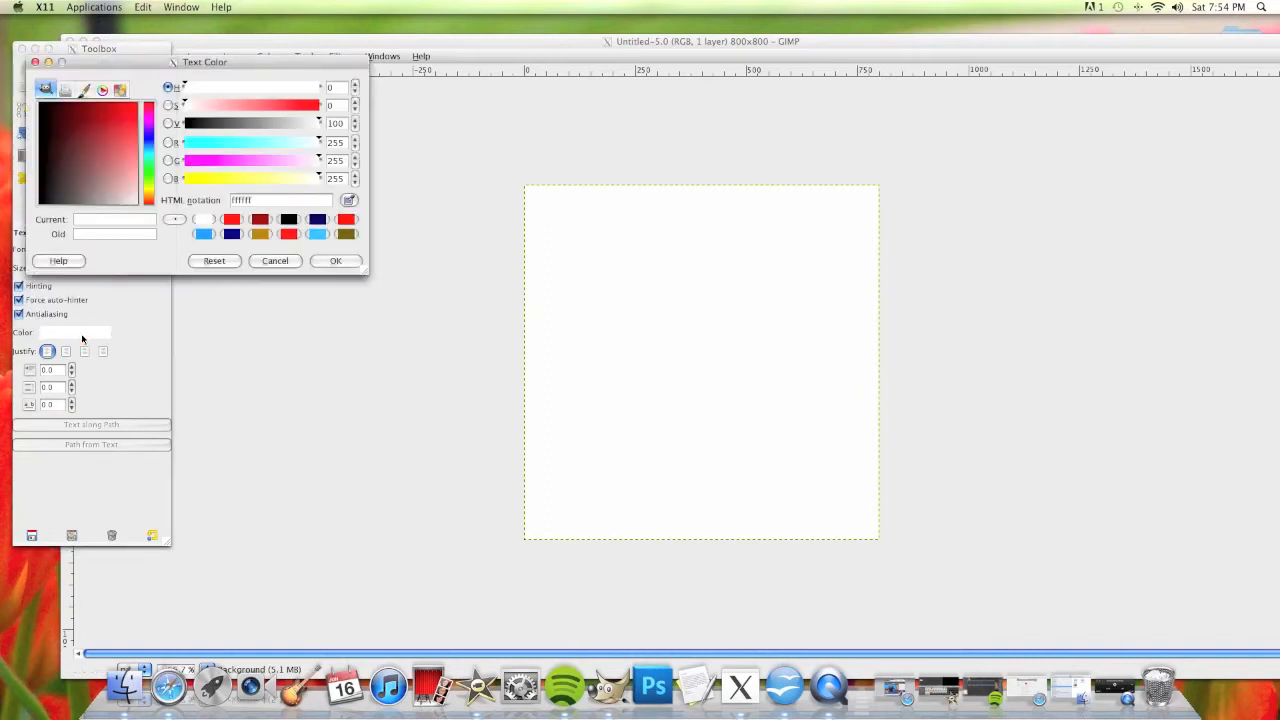
{"action": "left_click", "coordinate": [237, 221]}
{"action": "left_click", "coordinate": [336, 260]}
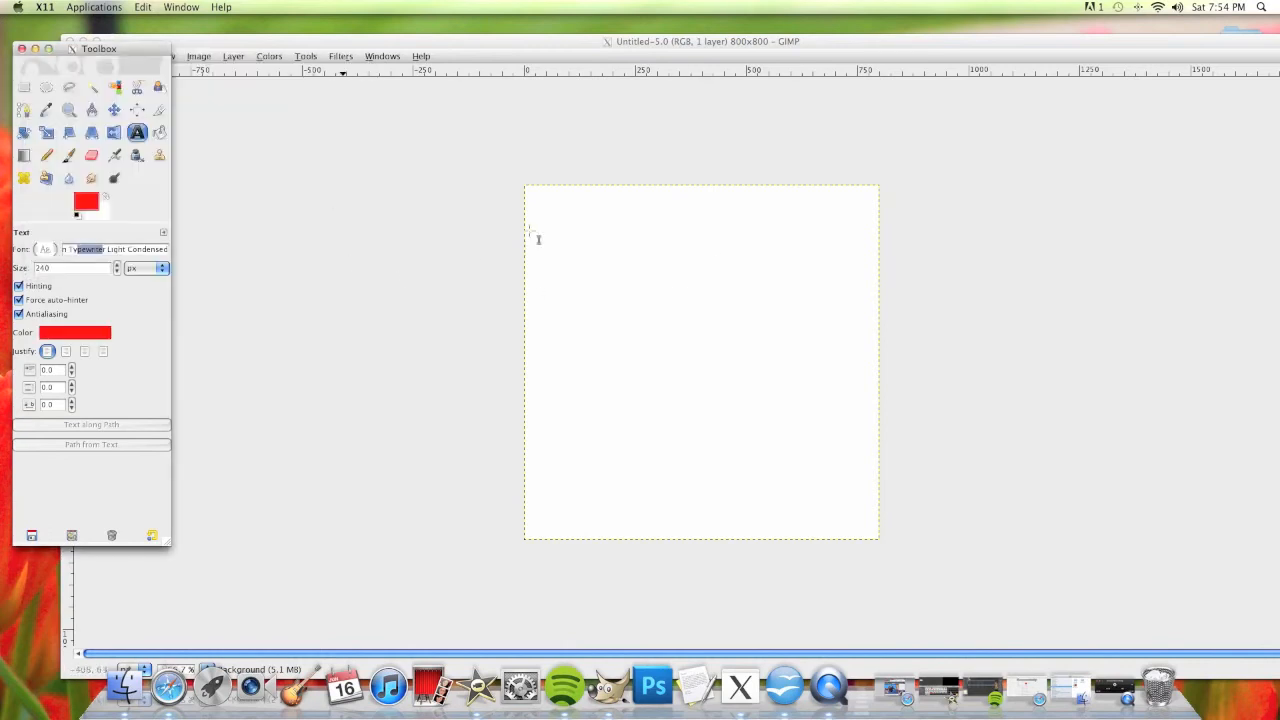
Step: Draw a text box about 716 px wide across the middle of the canvas and enter "For Info"
{"action": "left_click", "coordinate": [664, 316]}
{"action": "left_click_drag", "start_coordinate": [544, 245], "coordinate": [860, 476]}
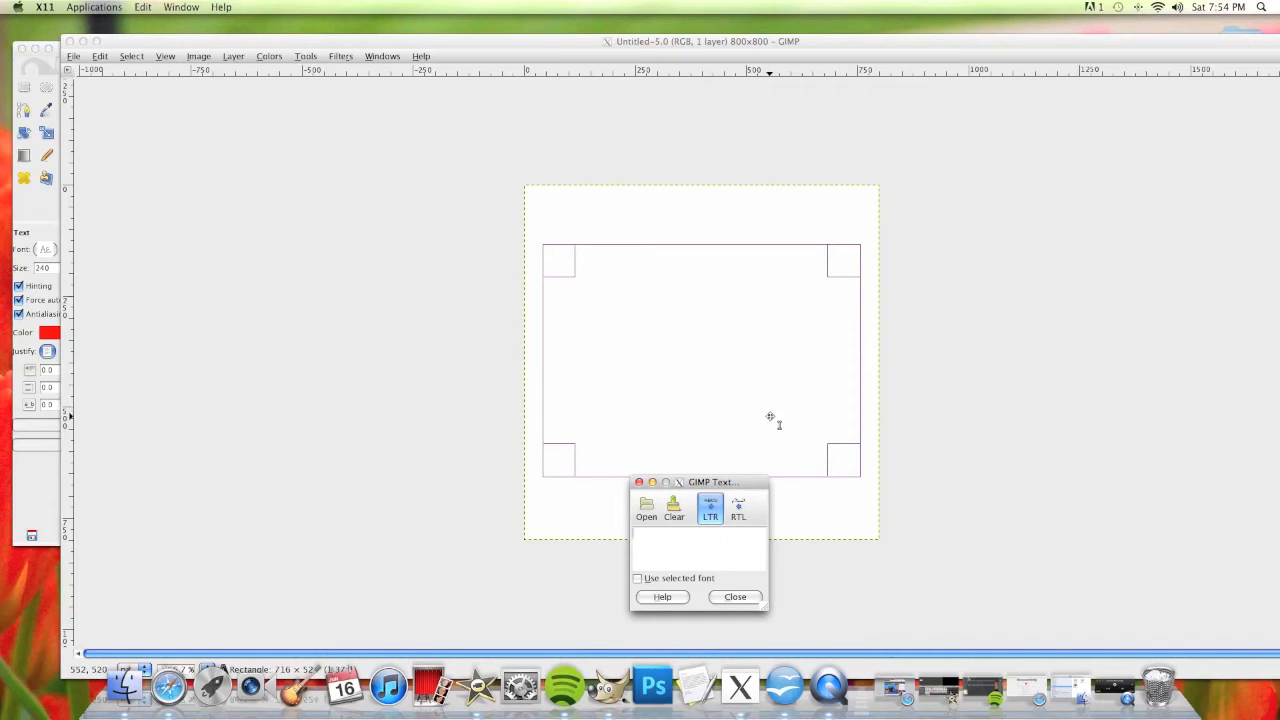
{"action": "type", "text": "For"}
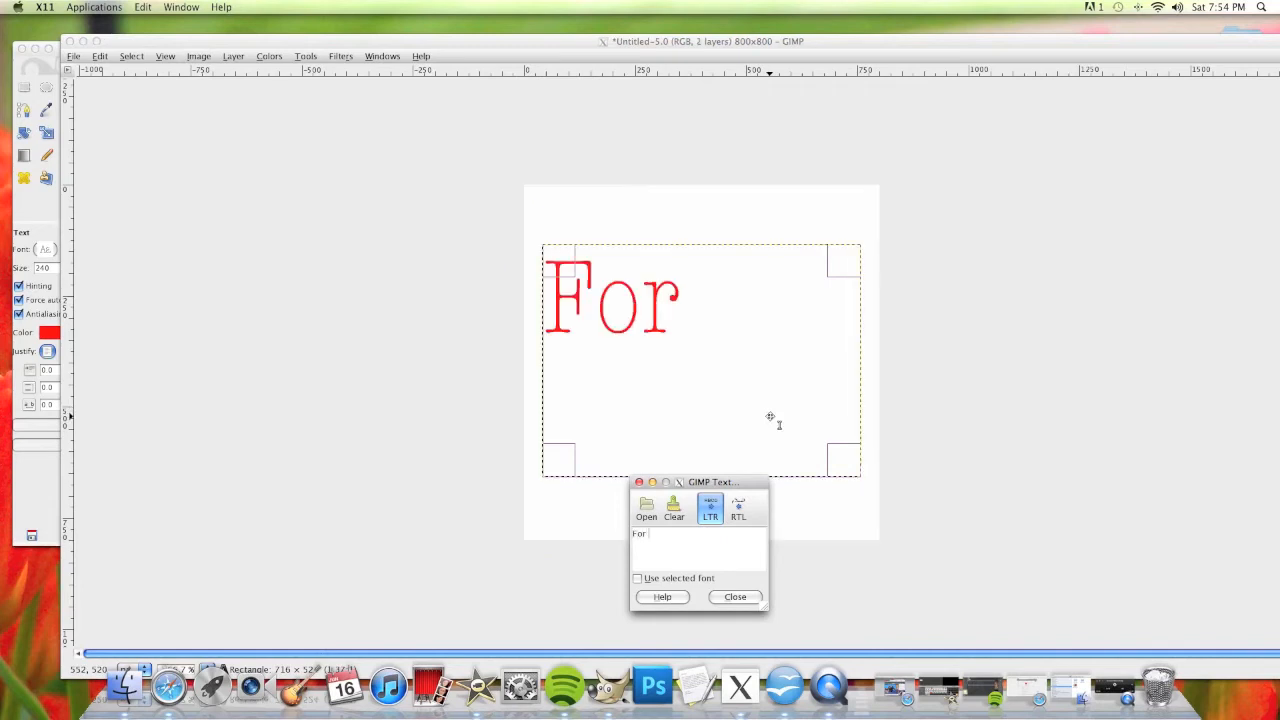
{"action": "type", "text": " Info"}
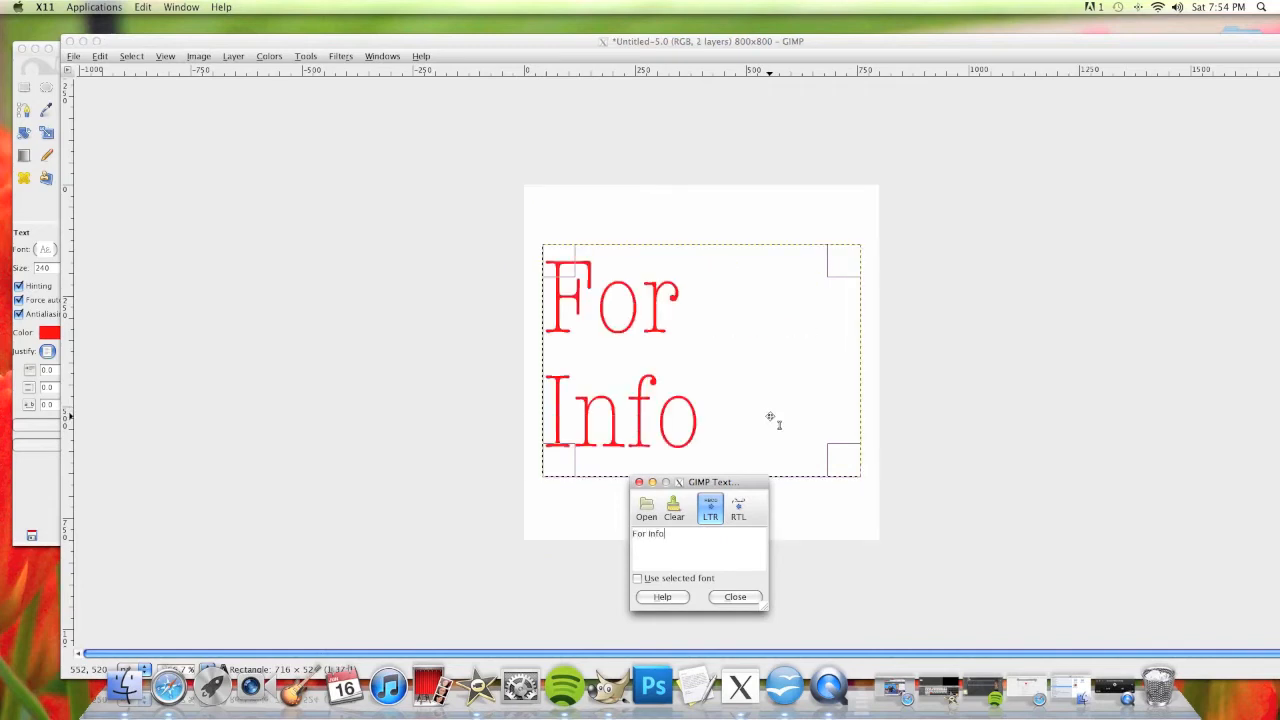
{"action": "left_click", "coordinate": [735, 596]}
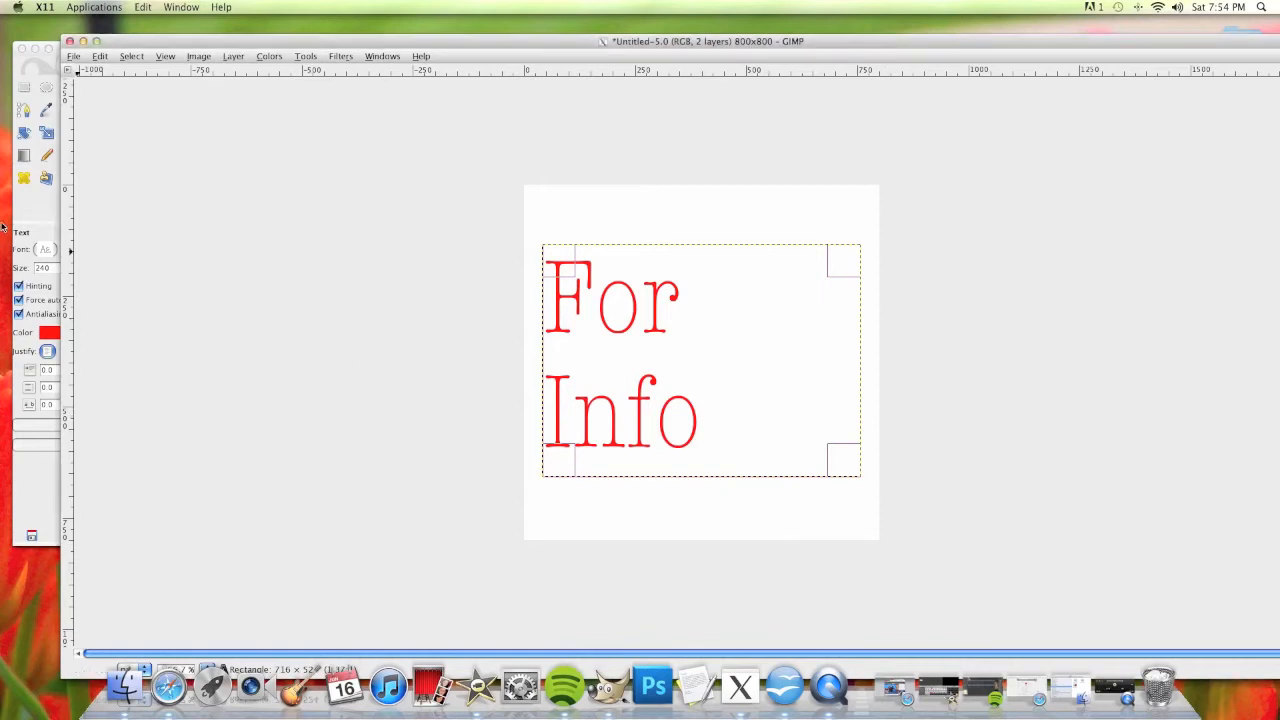
Step: Reduce the font size of the "For Info" text to 220 px
{"action": "left_click", "coordinate": [45, 208]}
{"action": "left_click", "coordinate": [117, 274]}
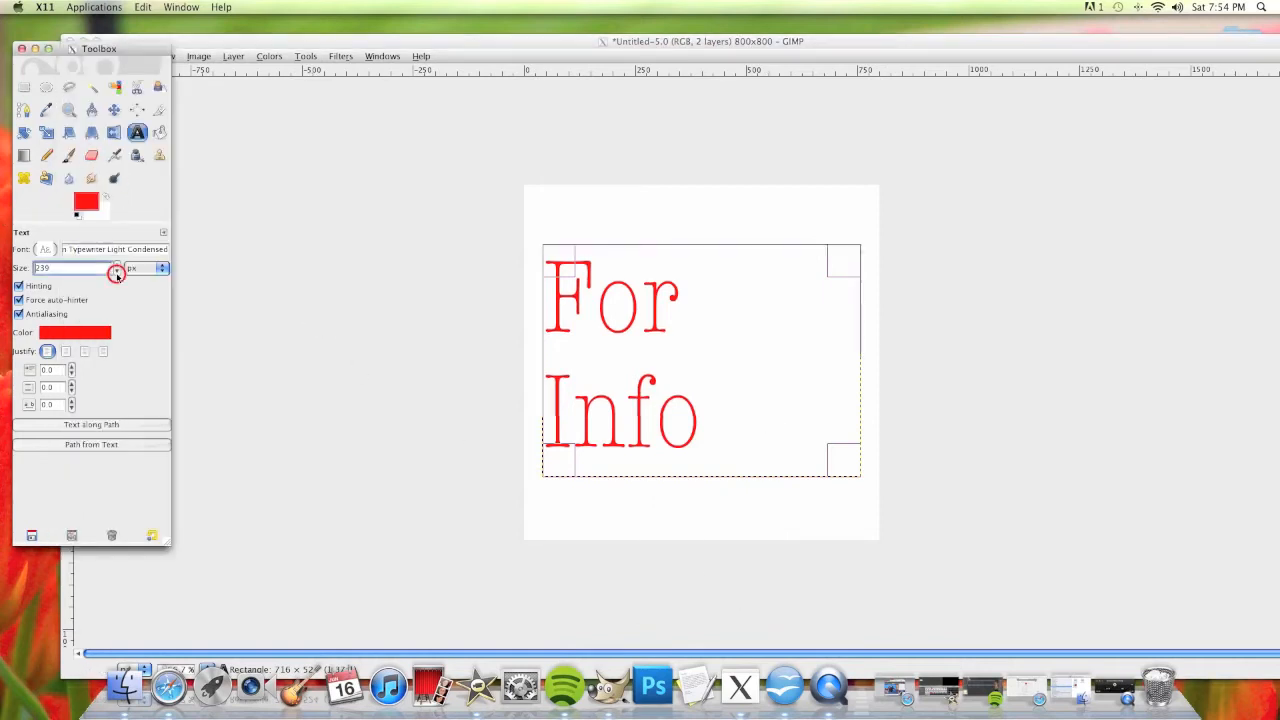
{"action": "left_click", "coordinate": [117, 274]}
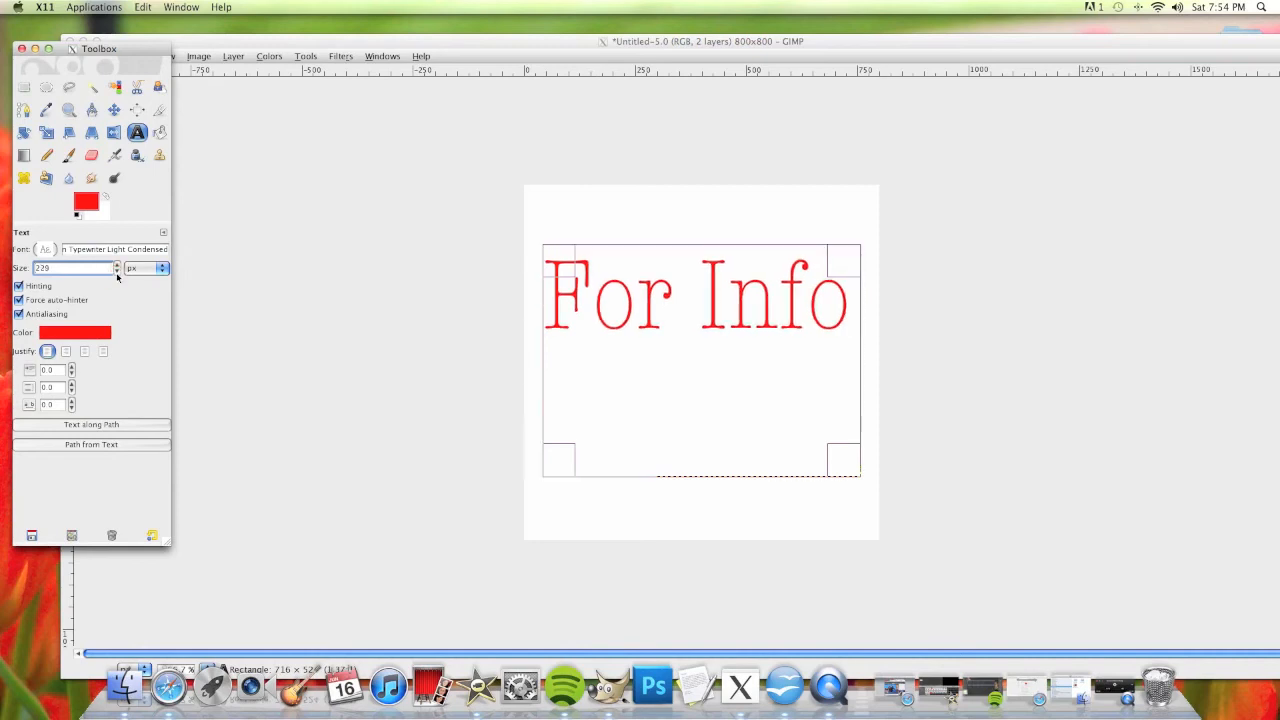
{"action": "left_click", "coordinate": [117, 274]}
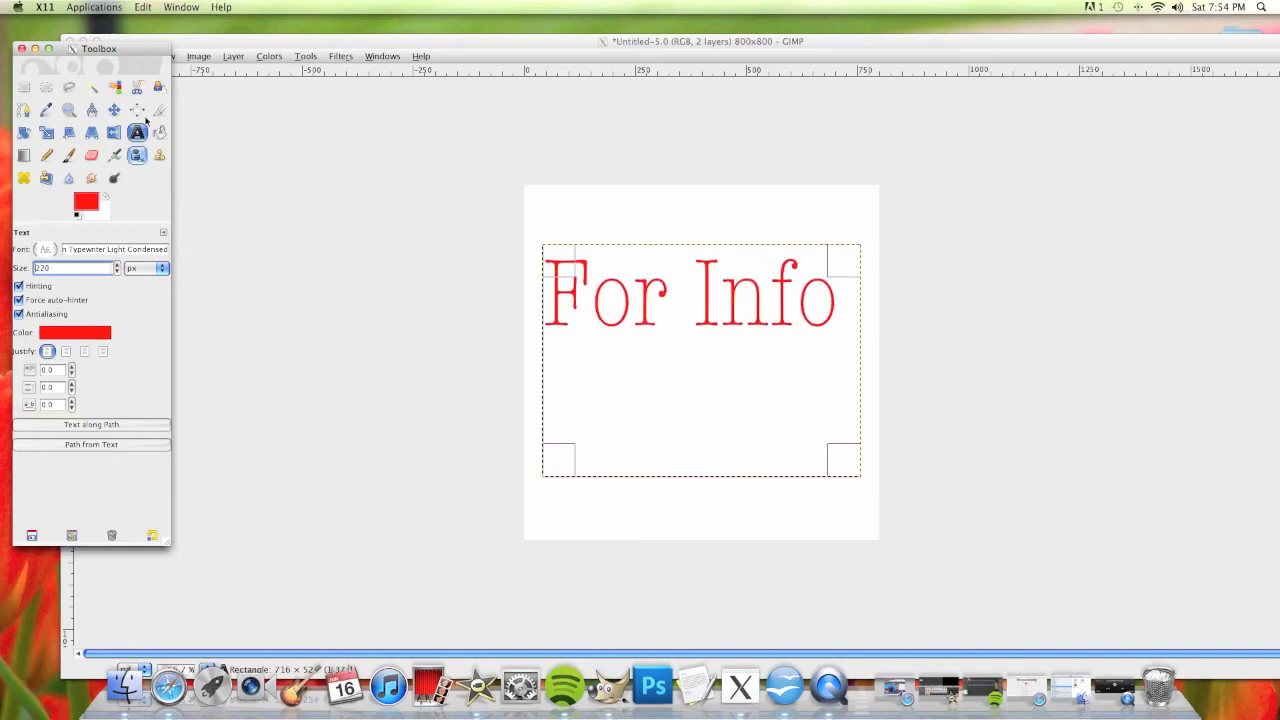
Step: Shift the "For Info" text box slightly down and to the right on the canvas, and flatten the image
{"action": "left_click", "coordinate": [666, 351]}
{"action": "left_click", "coordinate": [686, 361]}
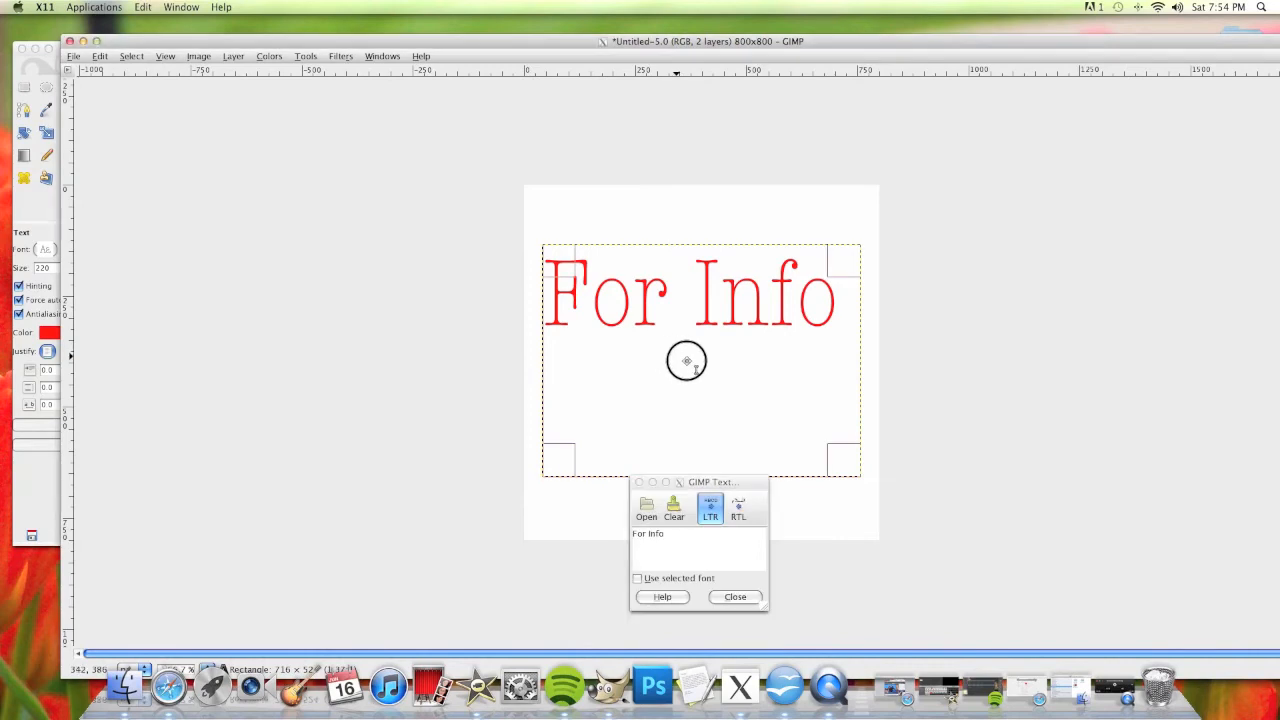
{"action": "left_click_drag", "start_coordinate": [686, 361], "coordinate": [699, 374]}
{"action": "left_click", "coordinate": [694, 362]}
{"action": "left_click", "coordinate": [694, 374]}
{"action": "left_click", "coordinate": [698, 379]}
{"action": "left_click", "coordinate": [694, 374]}
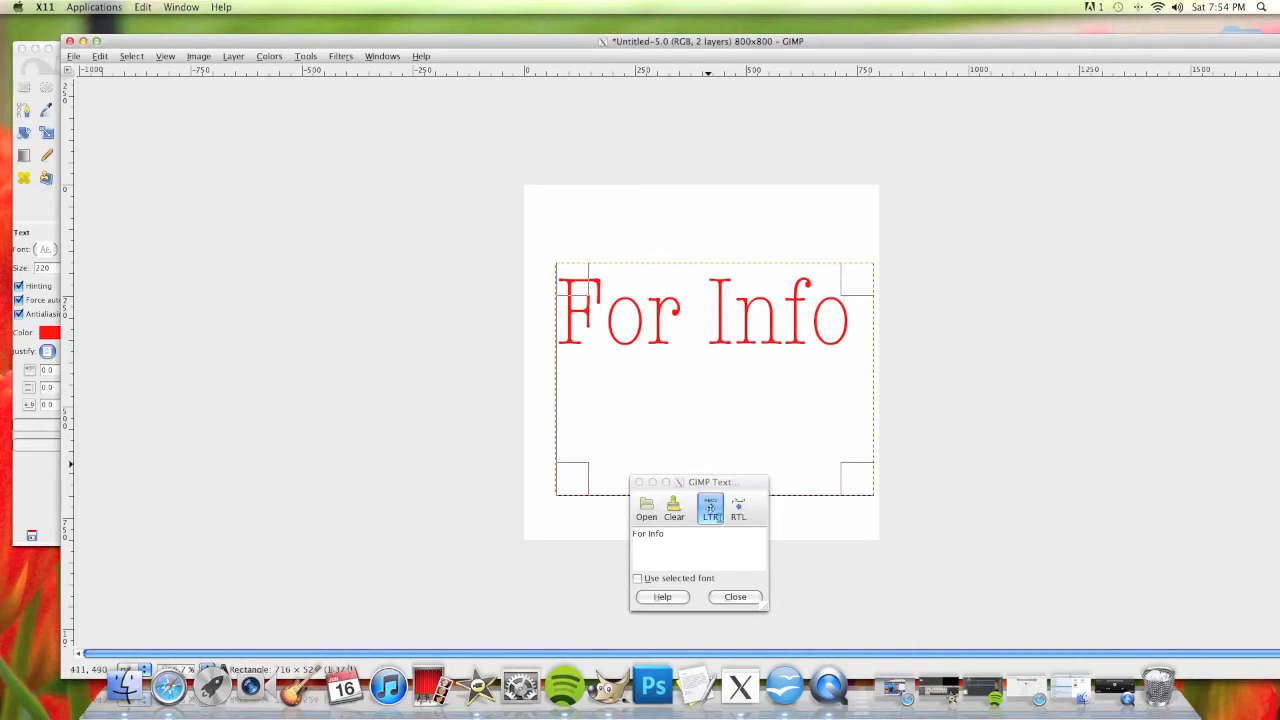
{"action": "left_click", "coordinate": [732, 596]}
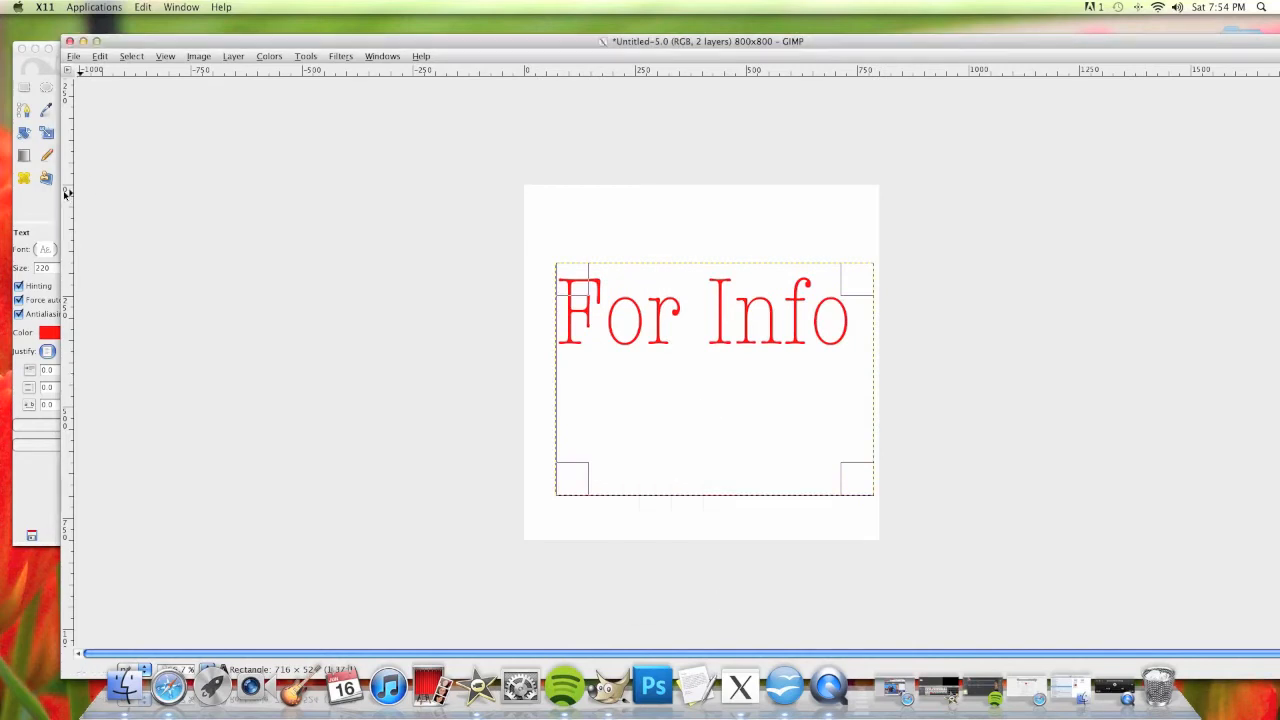
{"action": "left_click", "coordinate": [201, 56]}
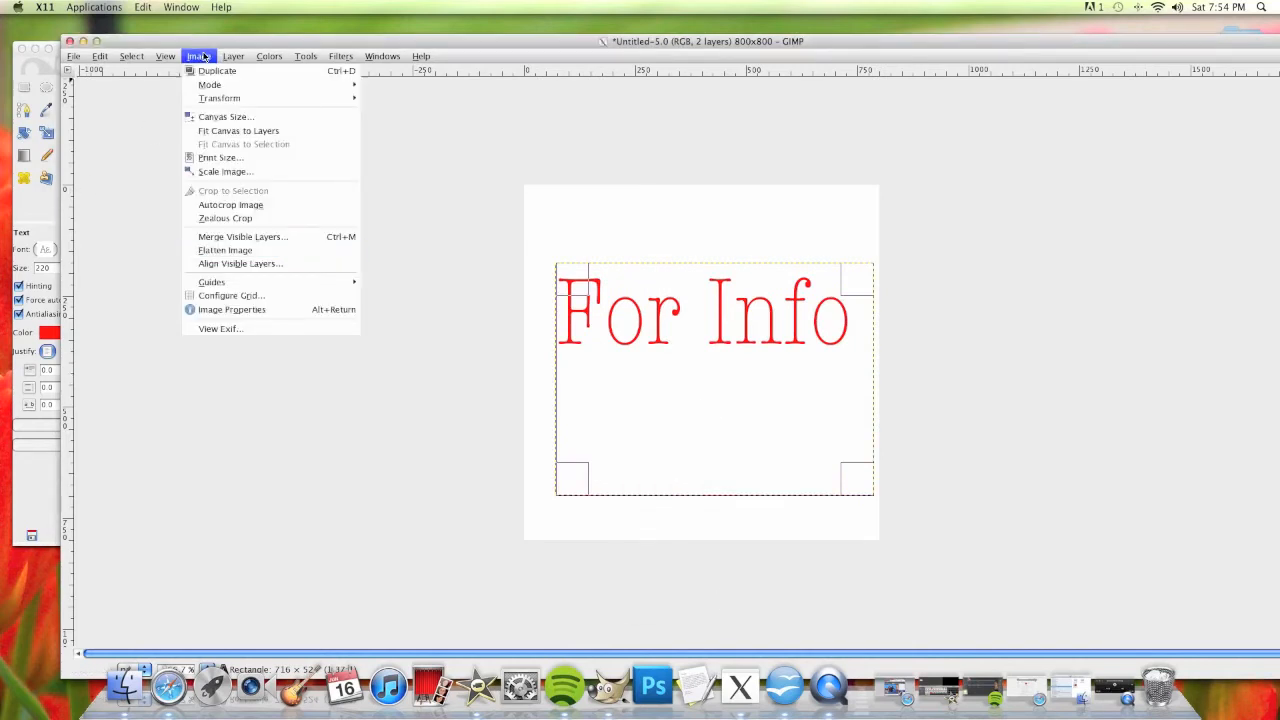
{"action": "left_click", "coordinate": [250, 251]}
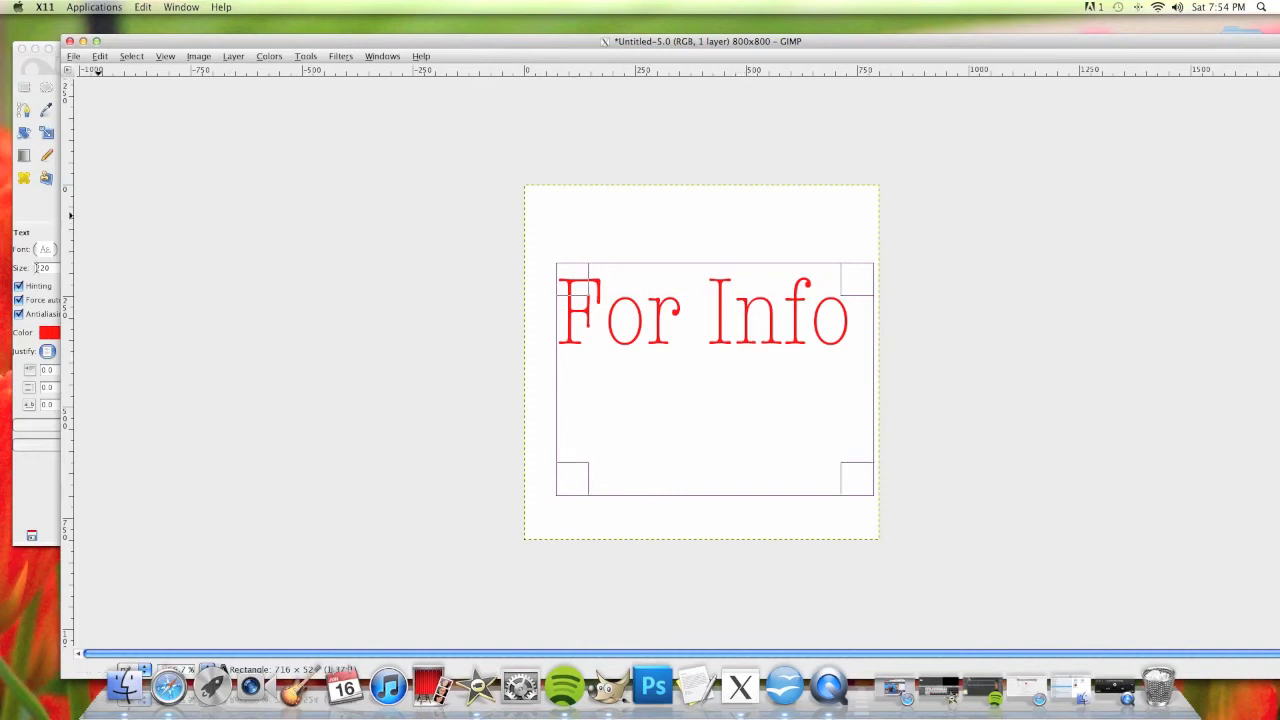
Step: Draw a text box about 737 px wide just below "For Info" and enter "Addicts"
{"action": "left_click", "coordinate": [47, 206]}
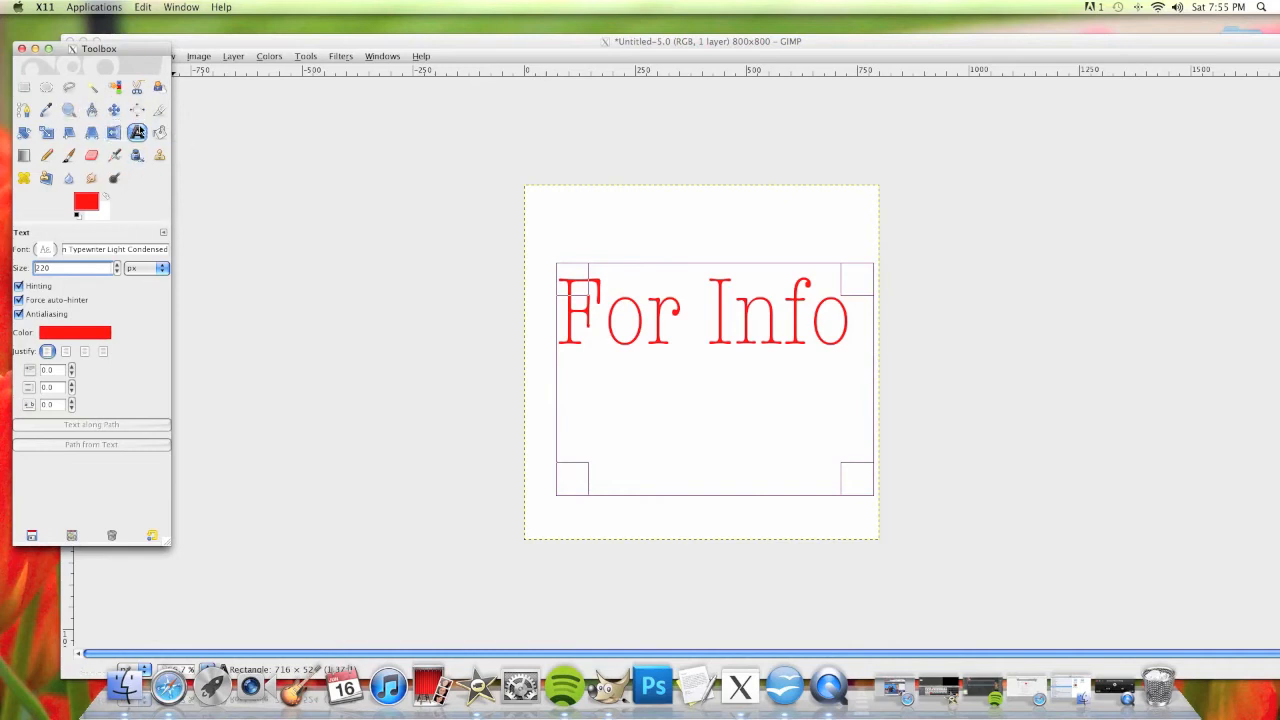
{"action": "left_click", "coordinate": [137, 133]}
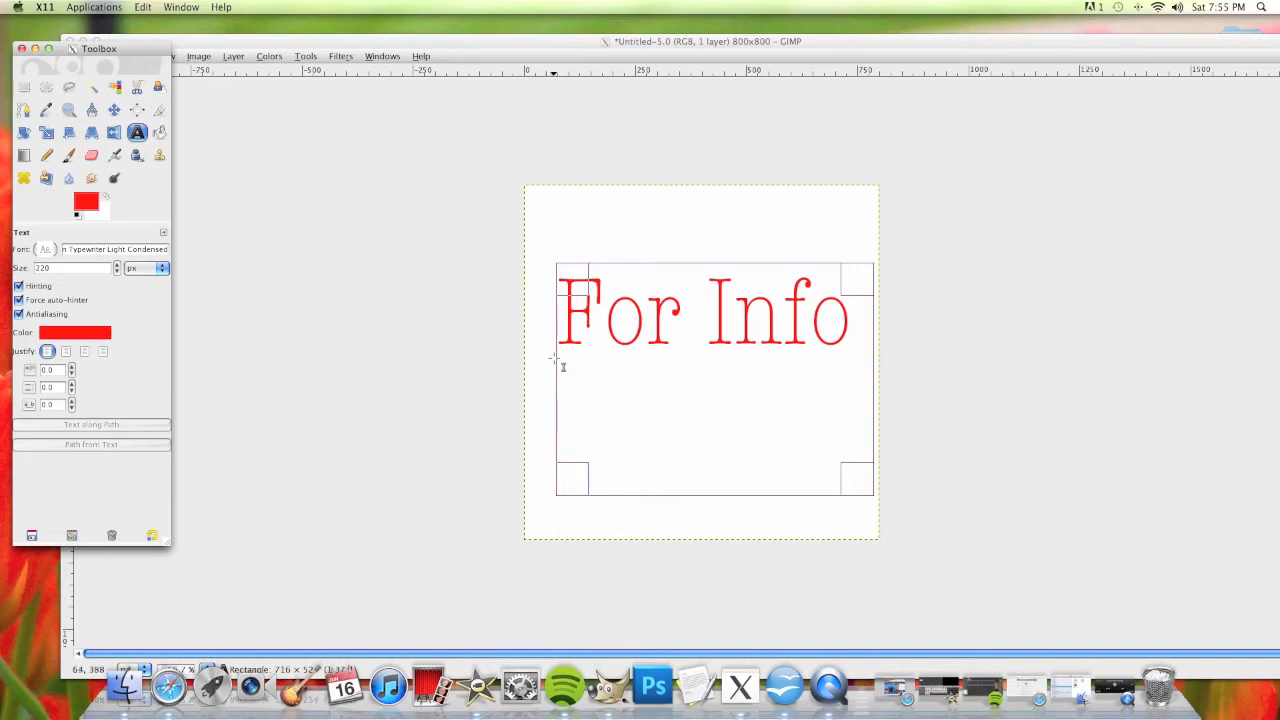
{"action": "left_click", "coordinate": [560, 356]}
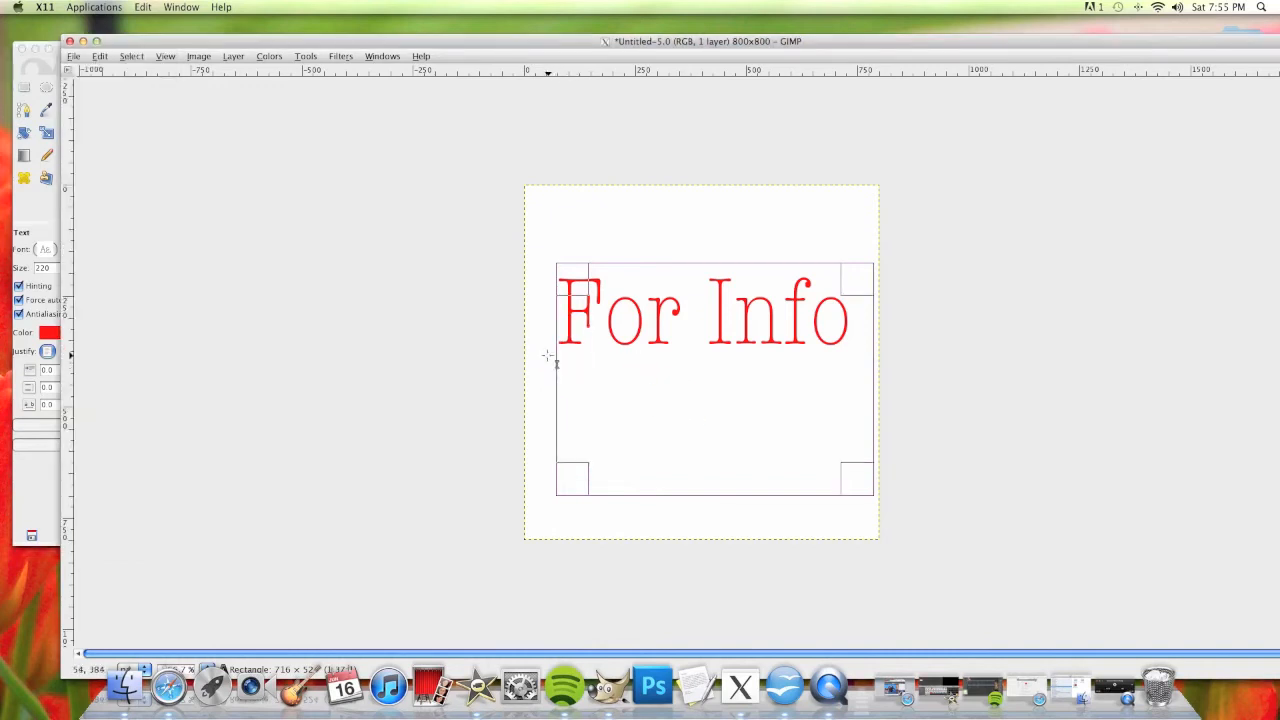
{"action": "left_click_drag", "start_coordinate": [547, 355], "coordinate": [879, 491]}
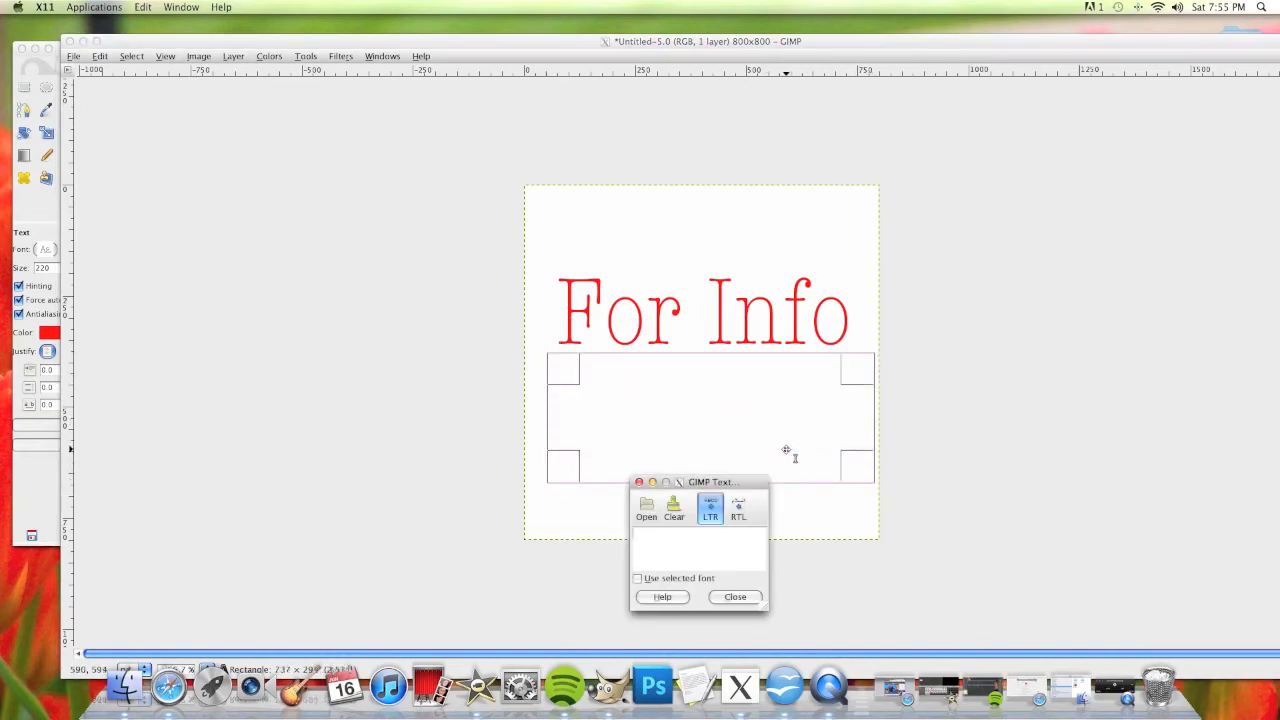
{"action": "type", "text": "Addict"}
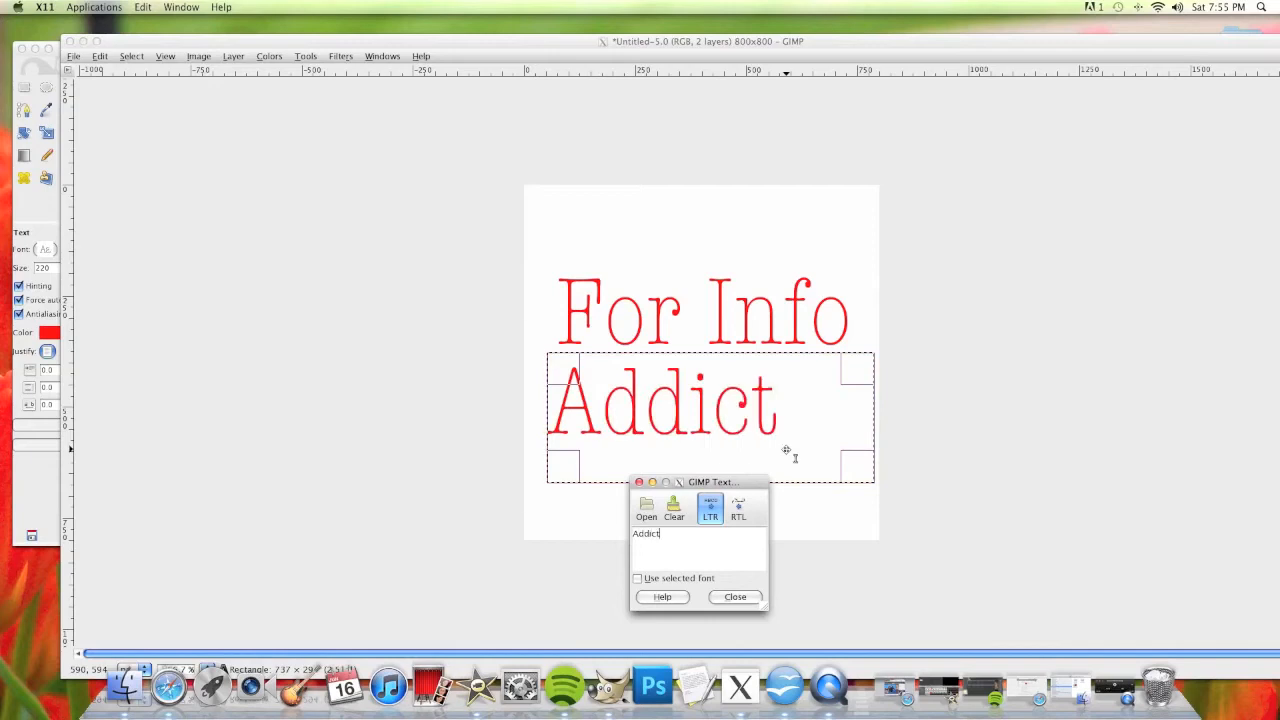
{"action": "type", "text": "s"}
{"action": "left_click", "coordinate": [735, 597]}
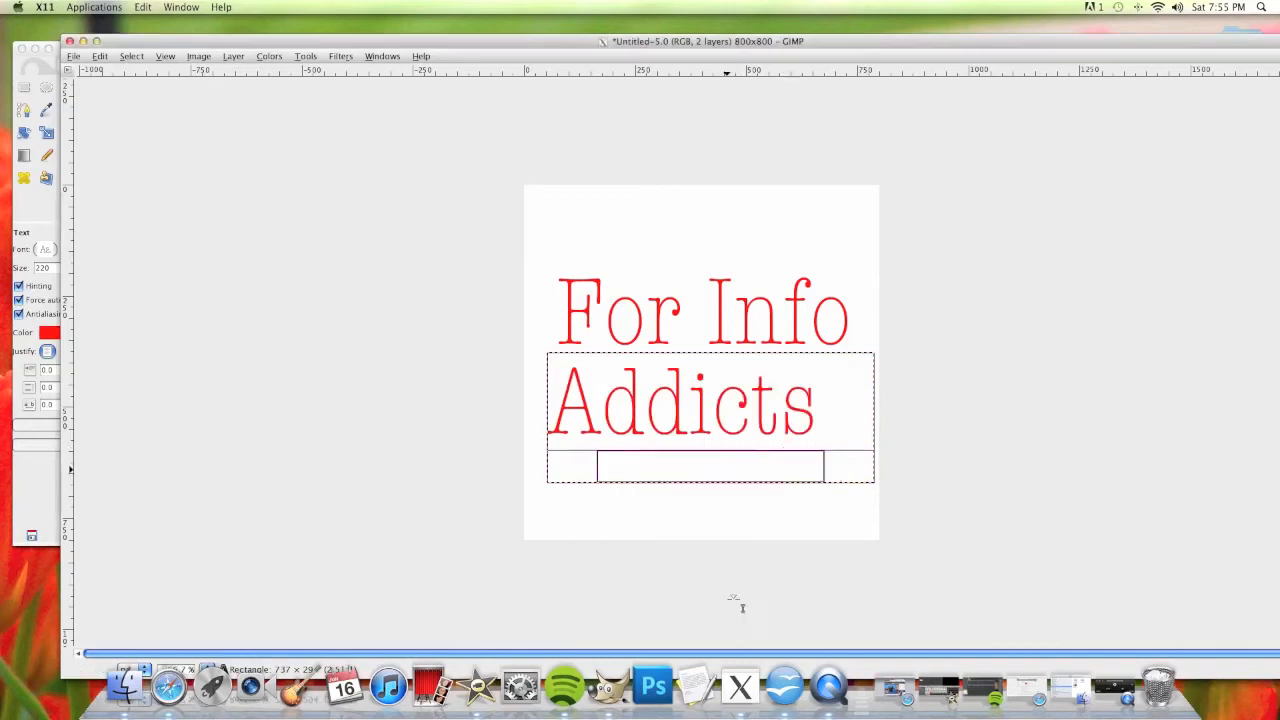
Step: Overlay the "Addicts" text on "For Info" to compare widths, and set its font size to 247 px
{"action": "left_click", "coordinate": [34, 207]}
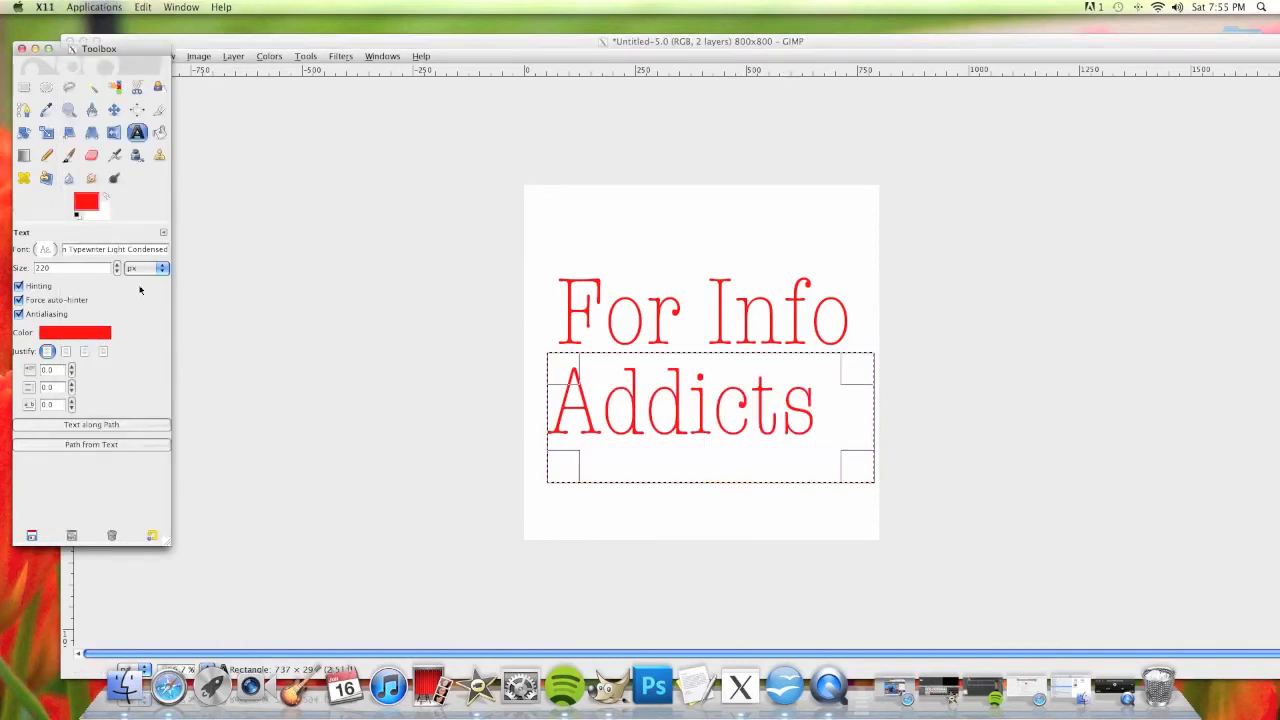
{"action": "left_click_drag", "start_coordinate": [116, 266], "coordinate": [116, 266]}
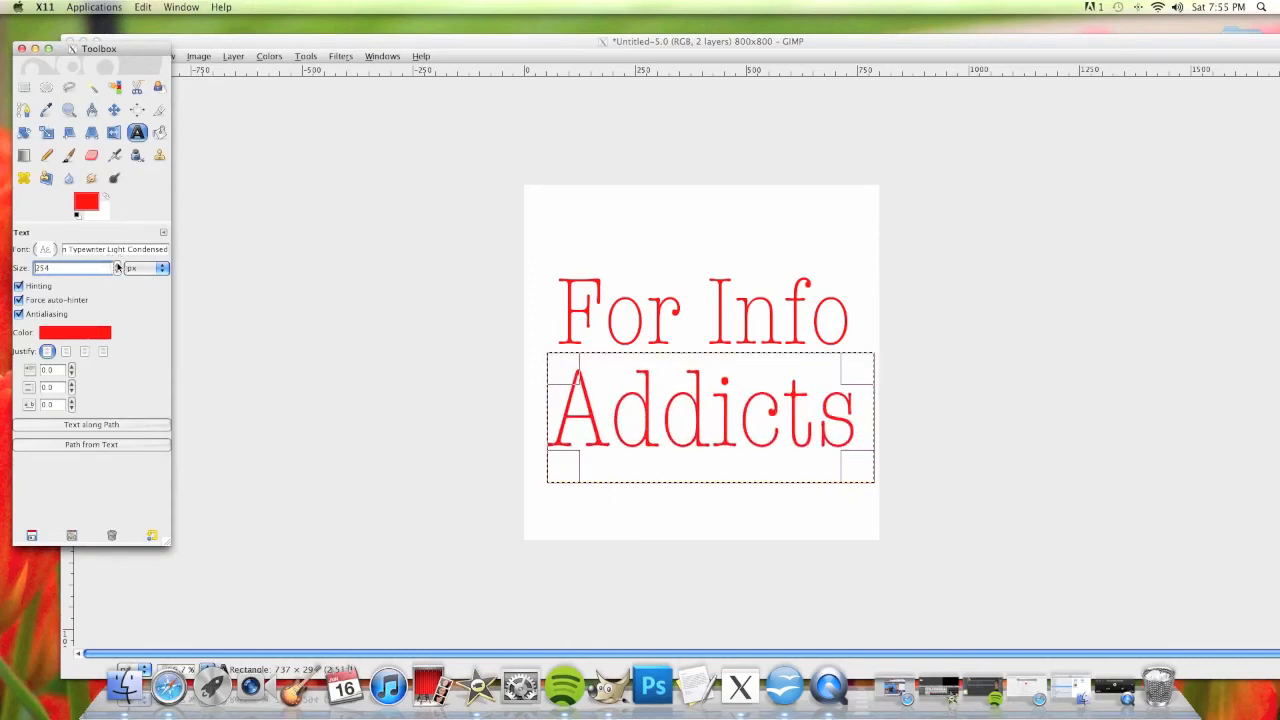
{"action": "left_click", "coordinate": [735, 432]}
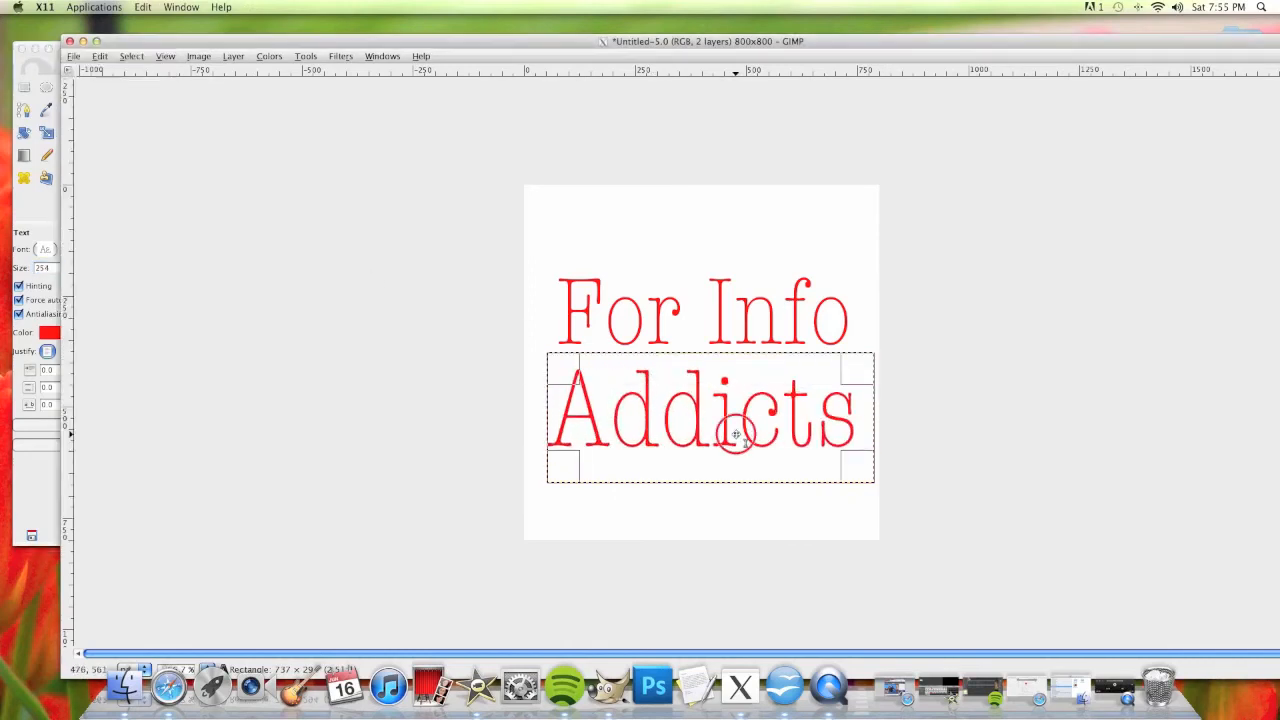
{"action": "left_click_drag", "start_coordinate": [733, 432], "coordinate": [723, 331]}
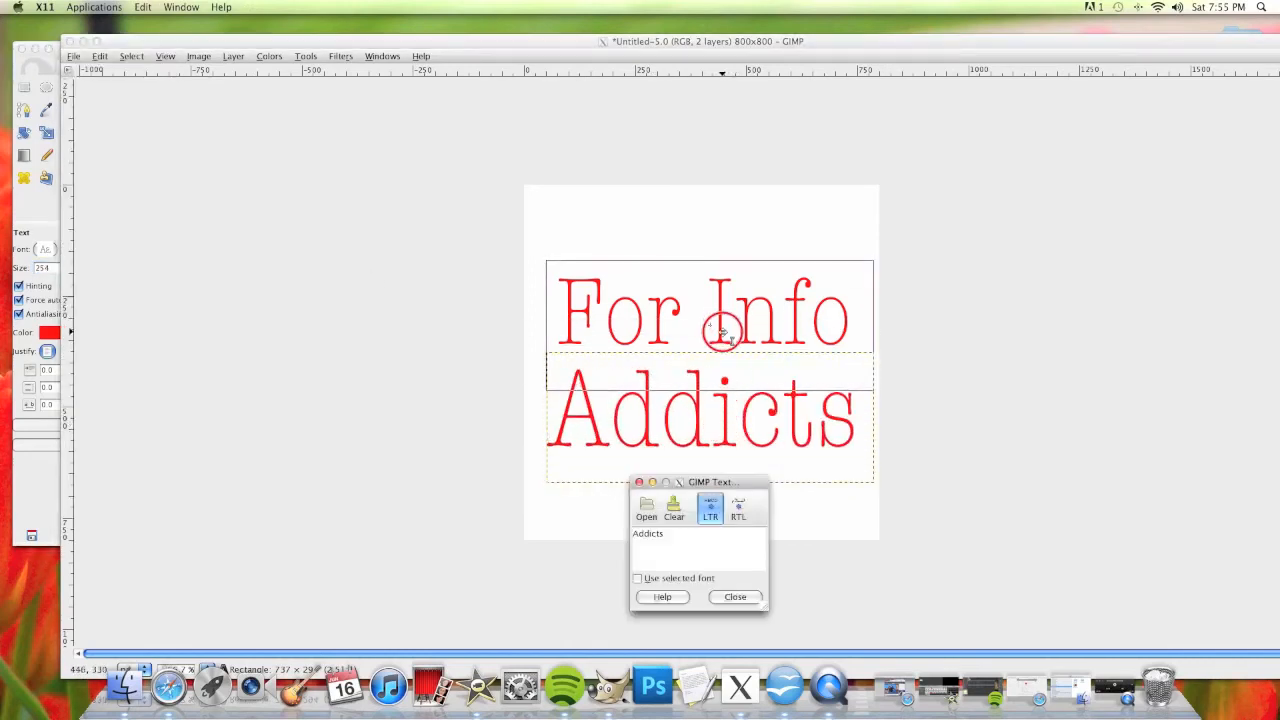
{"action": "left_click", "coordinate": [40, 205]}
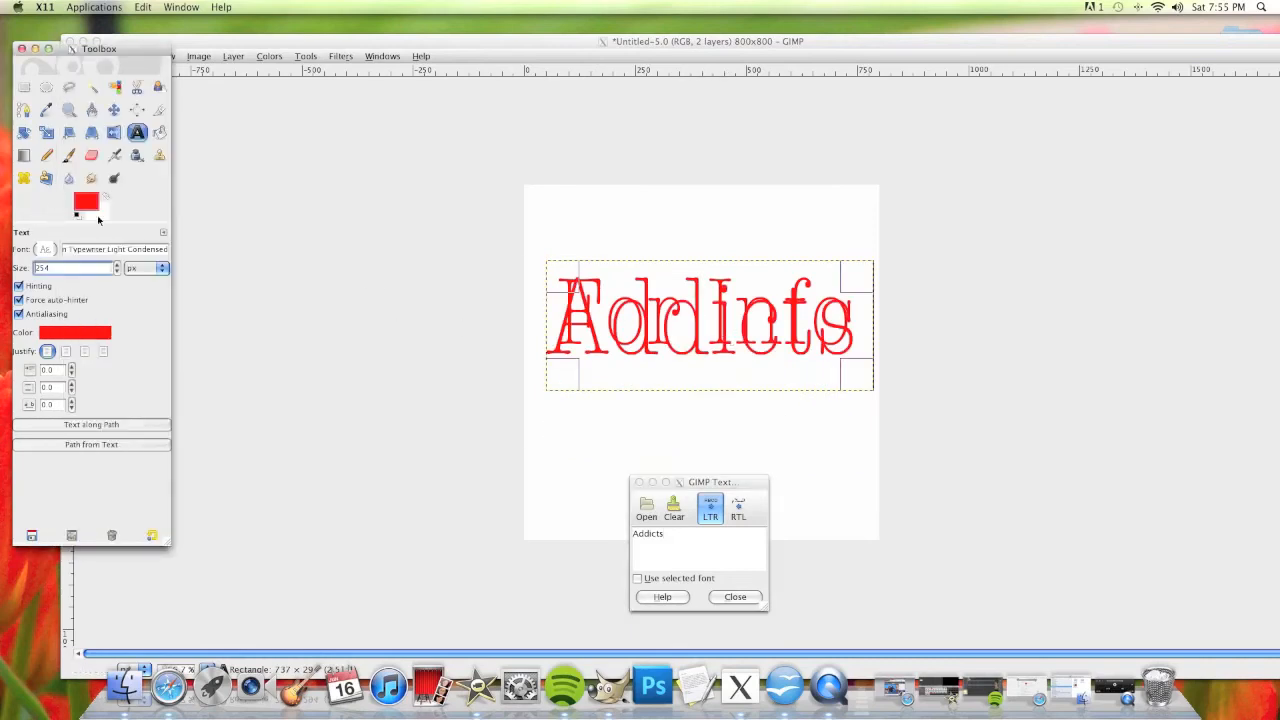
{"action": "left_click", "coordinate": [117, 272]}
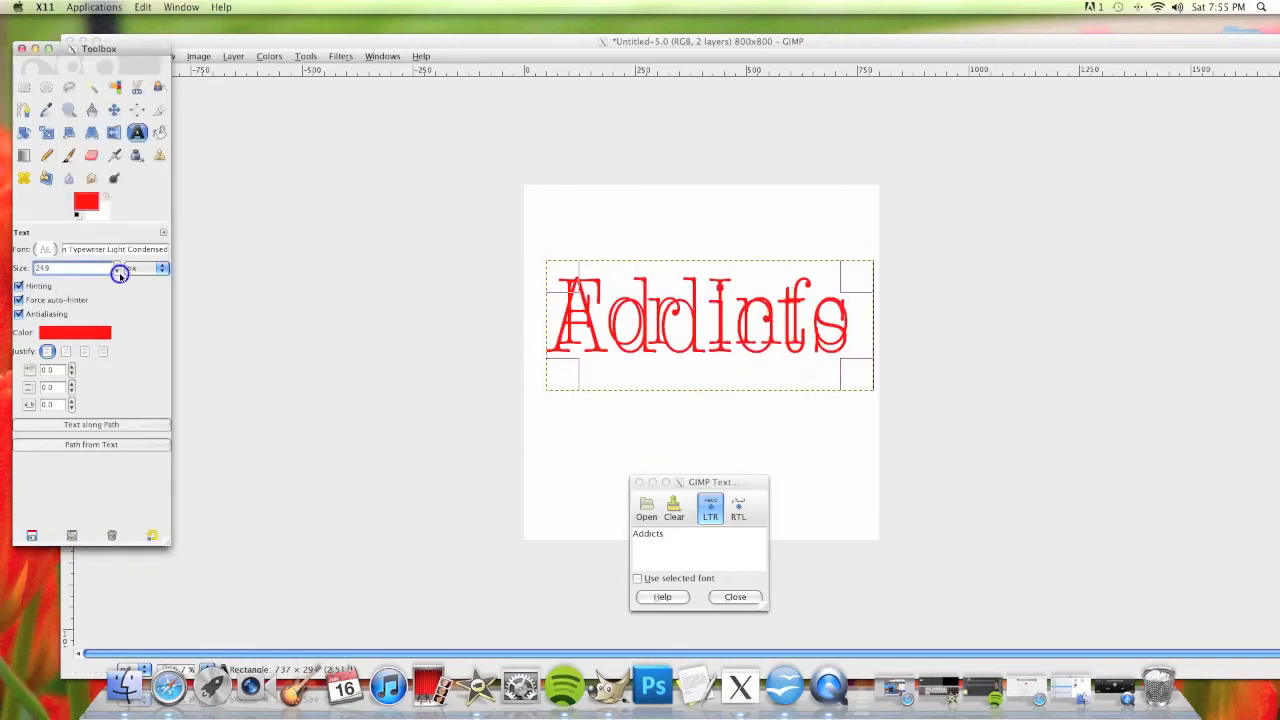
Step: Move the "Addicts" text directly beneath "For Info", close to its lower edge
{"action": "left_click", "coordinate": [686, 329]}
{"action": "left_click_drag", "start_coordinate": [697, 325], "coordinate": [694, 390]}
{"action": "left_click", "coordinate": [700, 388]}
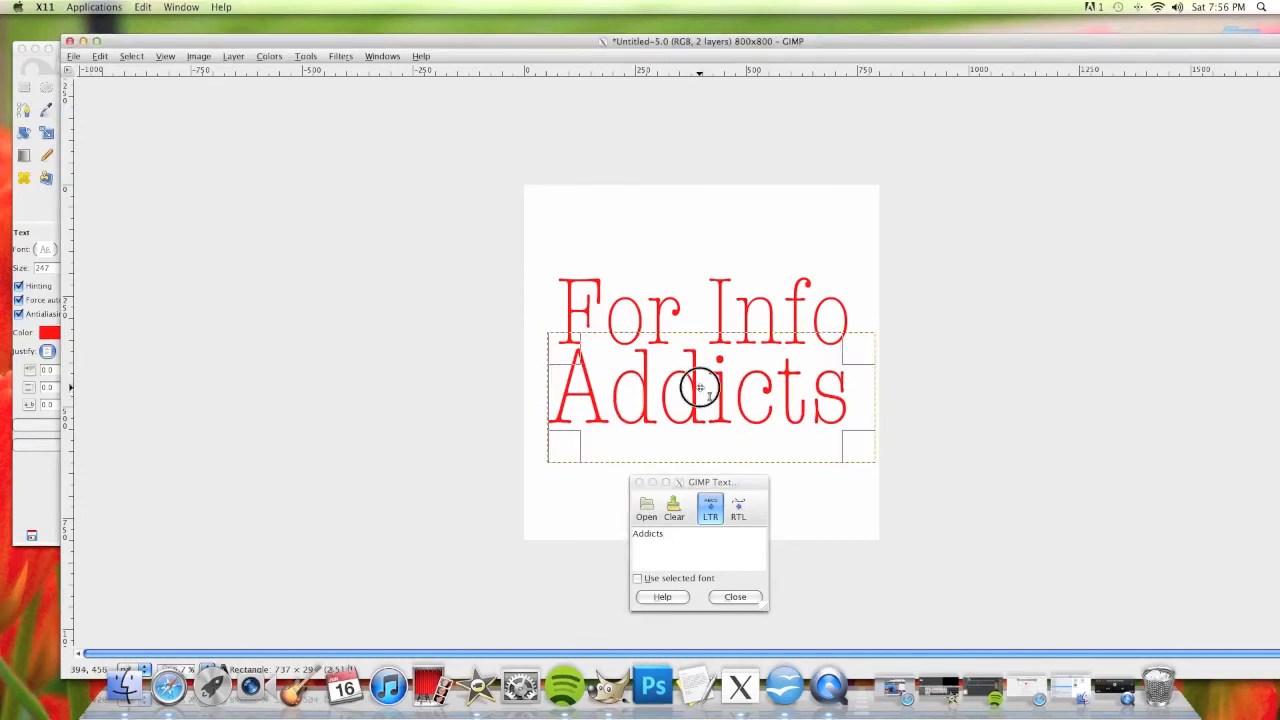
{"action": "left_click_drag", "start_coordinate": [703, 386], "coordinate": [706, 387]}
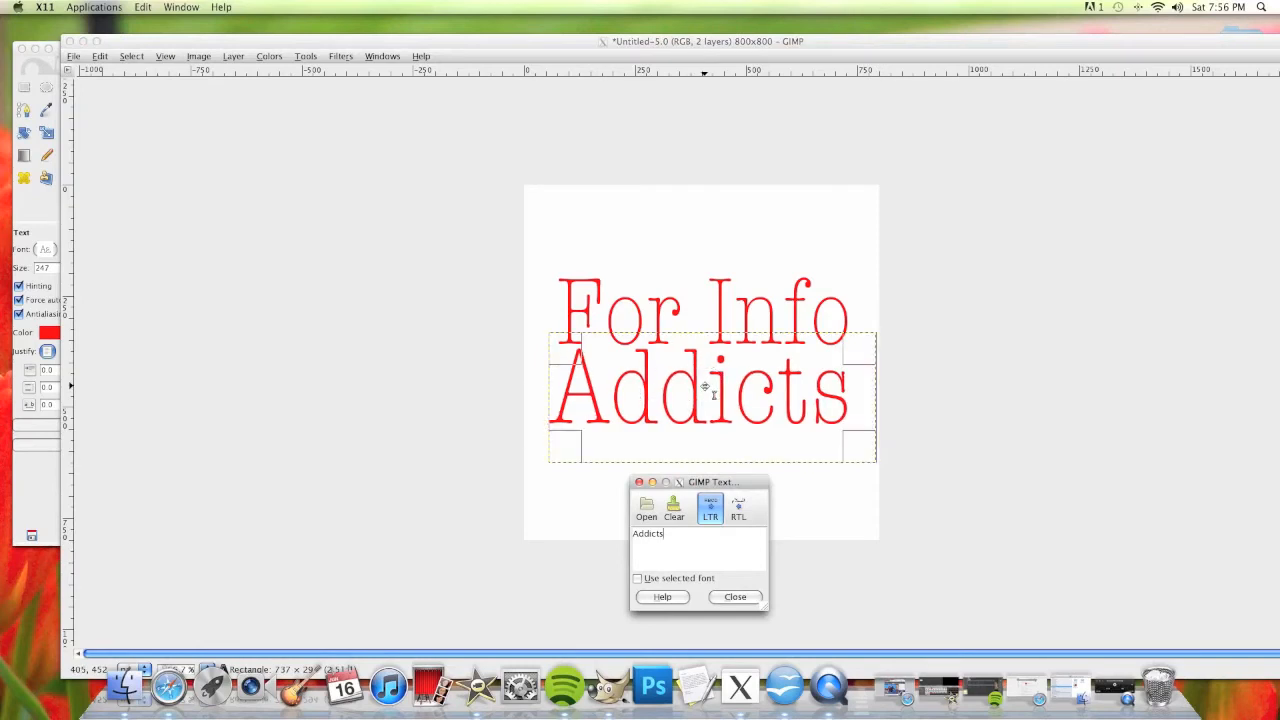
{"action": "left_click", "coordinate": [73, 56]}
{"action": "left_click", "coordinate": [73, 56]}
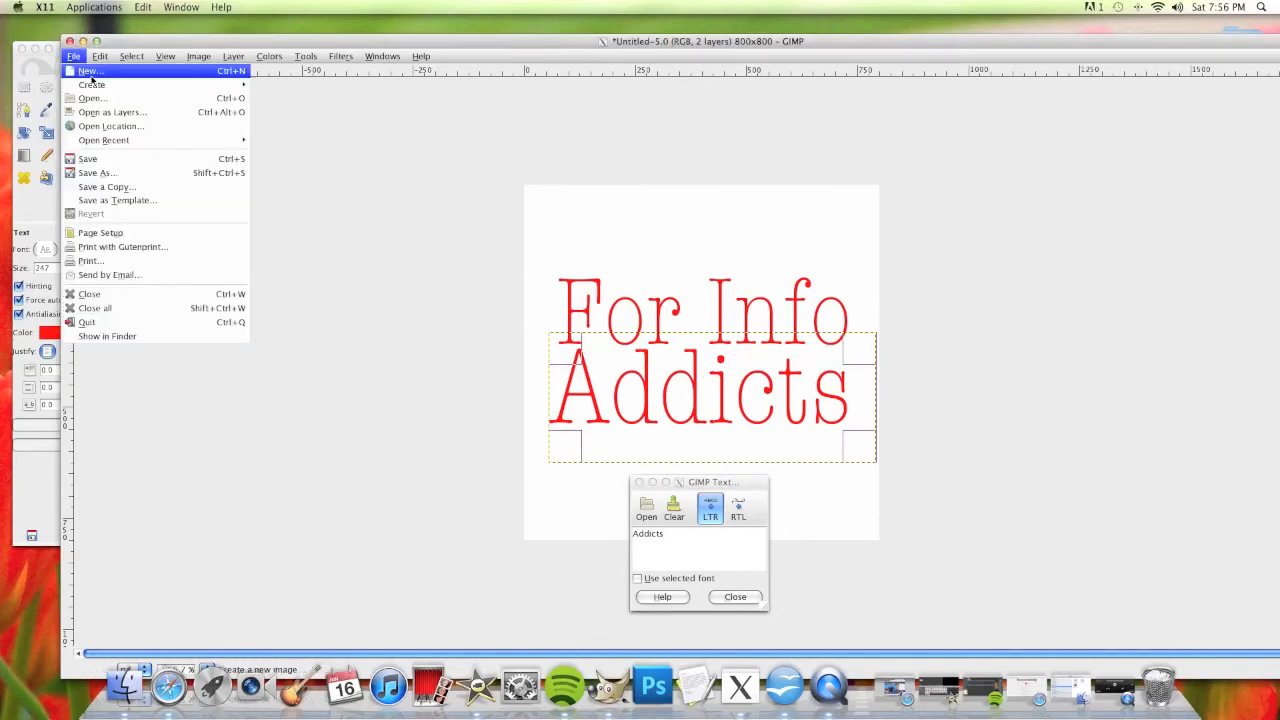
{"action": "left_click", "coordinate": [371, 109]}
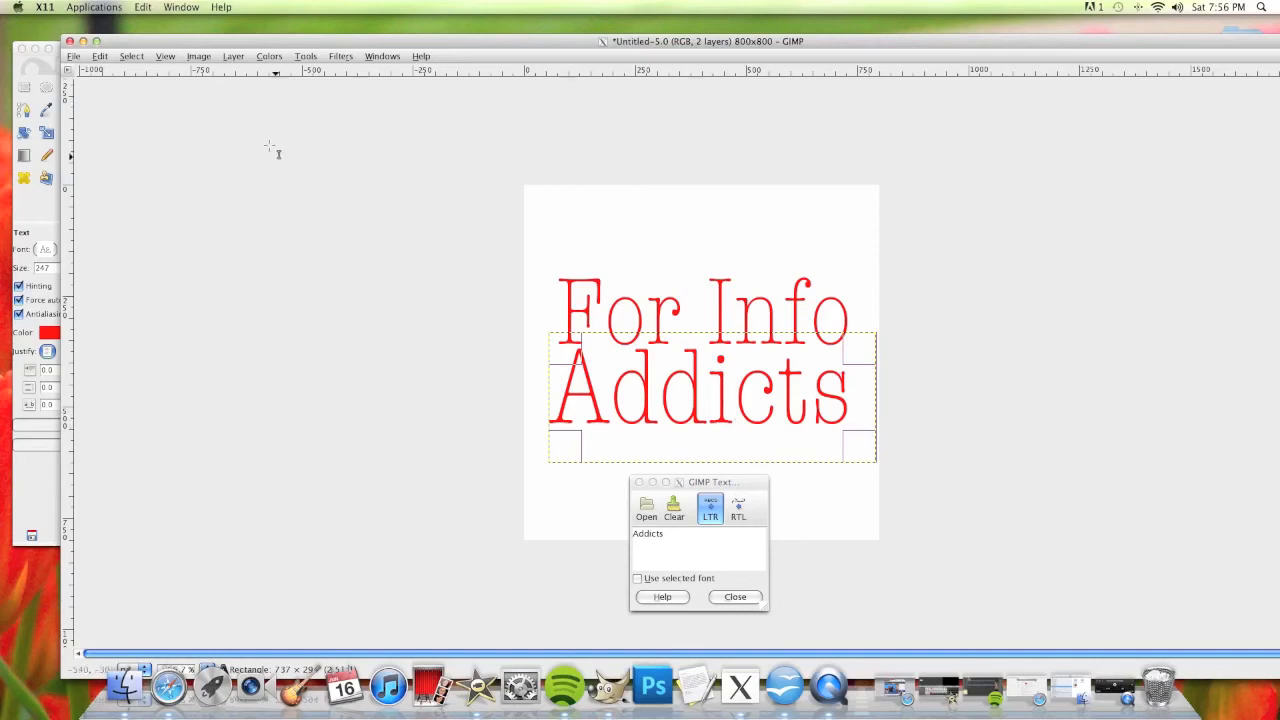
{"action": "left_click", "coordinate": [72, 57]}
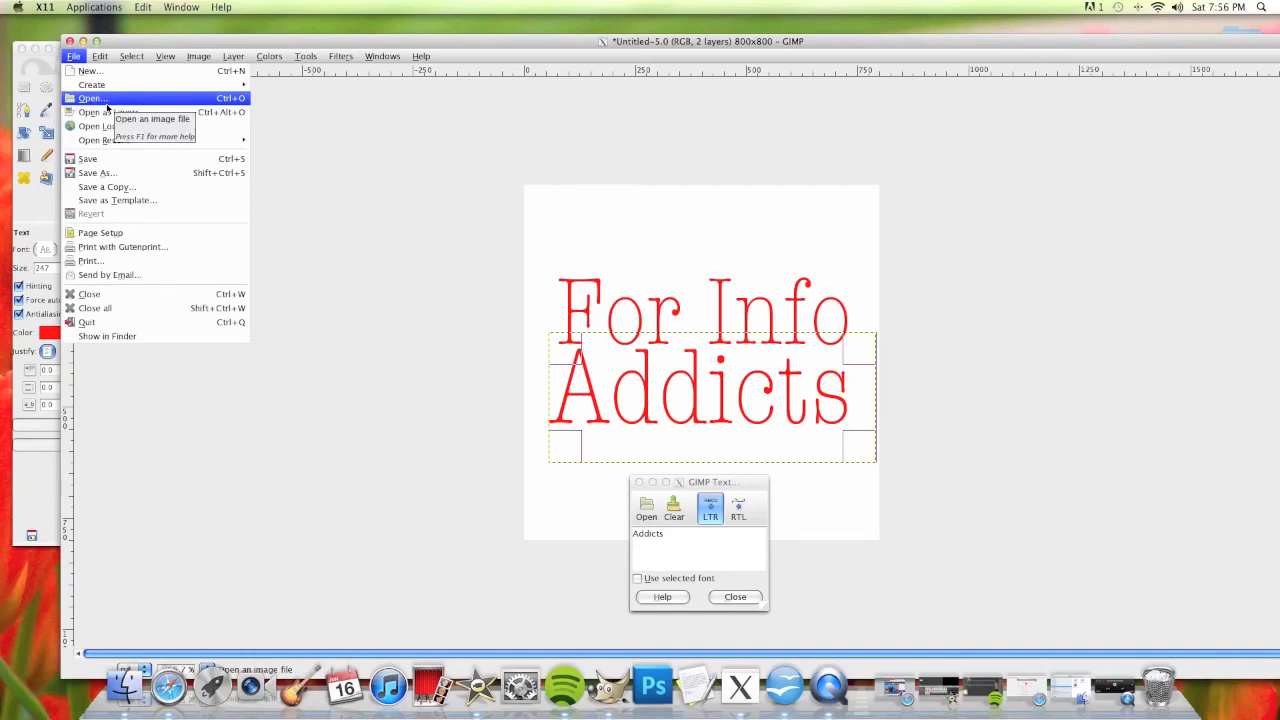
{"action": "left_click", "coordinate": [369, 125]}
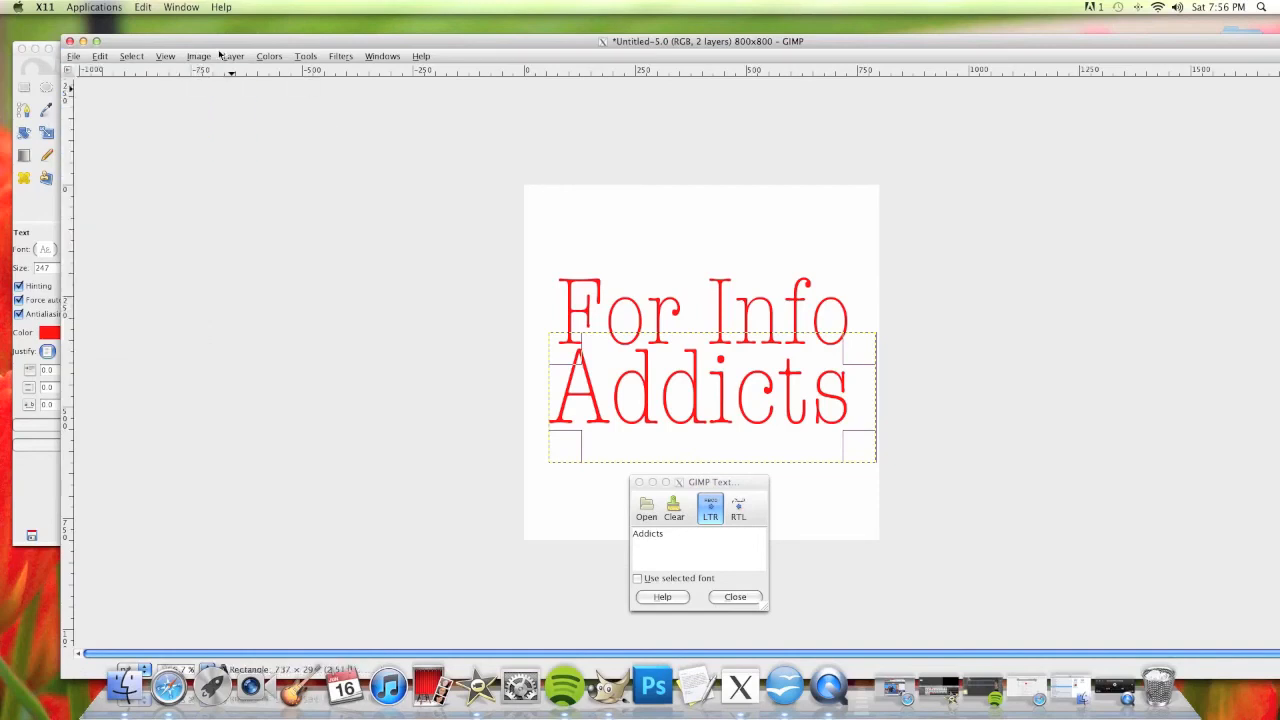
Step: Flatten the image into a single layer and switch to the Rectangle Select tool
{"action": "left_click", "coordinate": [198, 56]}
{"action": "left_click", "coordinate": [272, 262]}
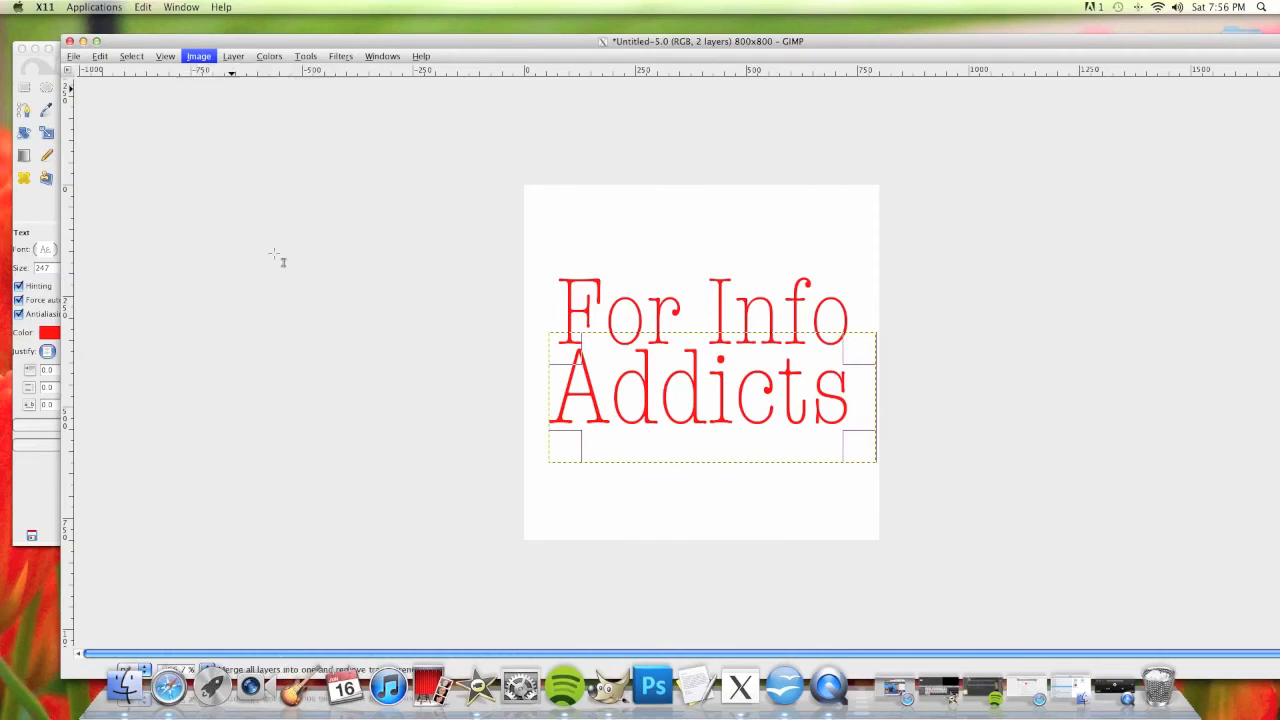
{"action": "left_click", "coordinate": [31, 88]}
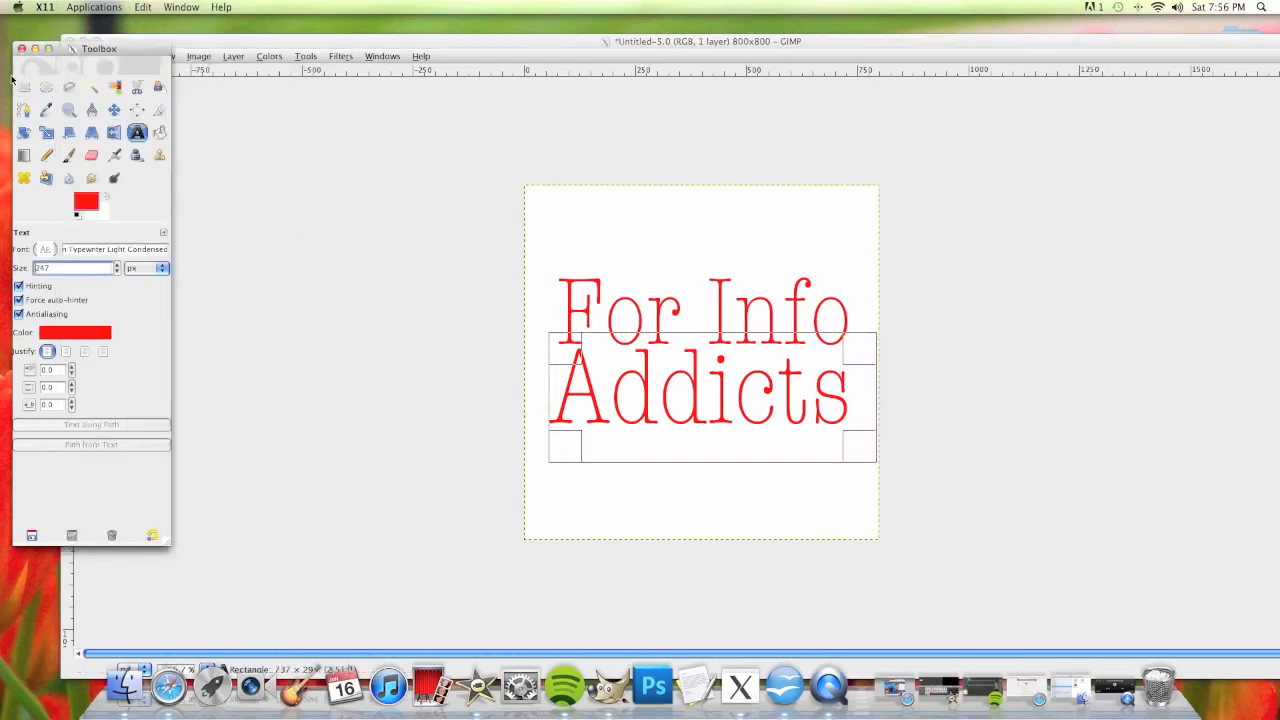
{"action": "left_click", "coordinate": [30, 88]}
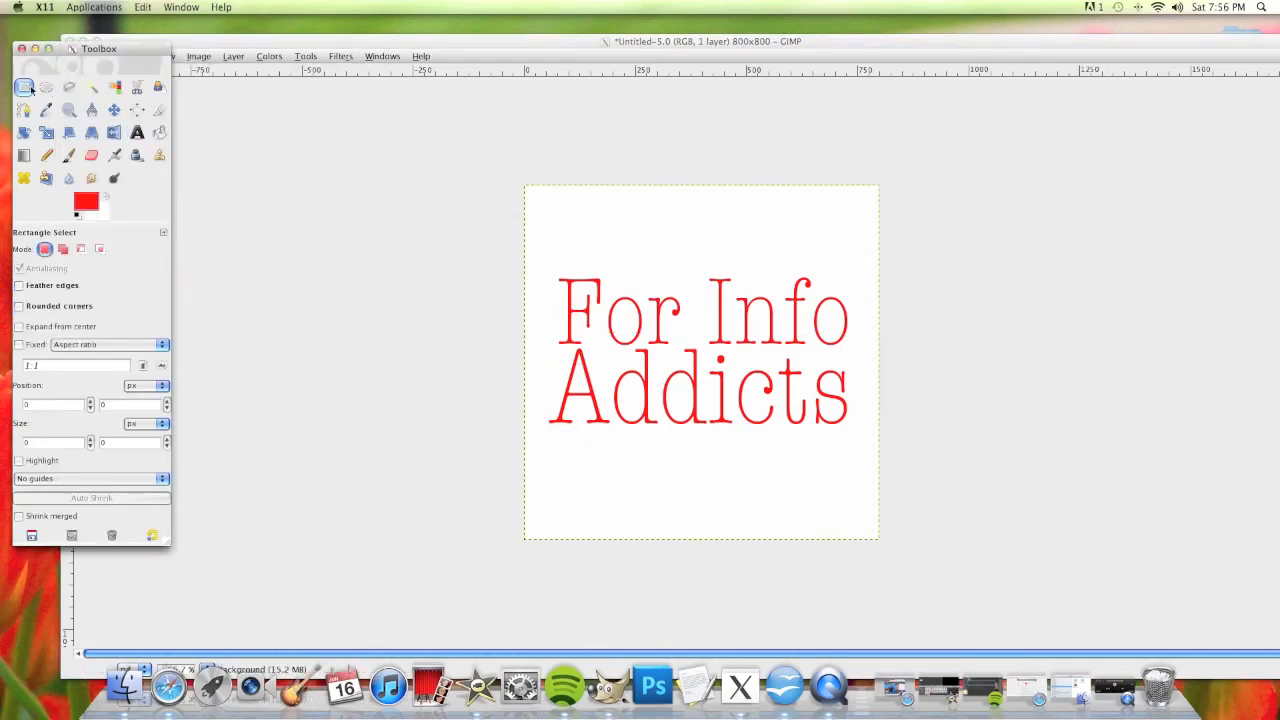
Step: Save the image to the Desktop under the name forinfoaddicts
{"action": "left_click", "coordinate": [354, 170]}
{"action": "left_click", "coordinate": [74, 56]}
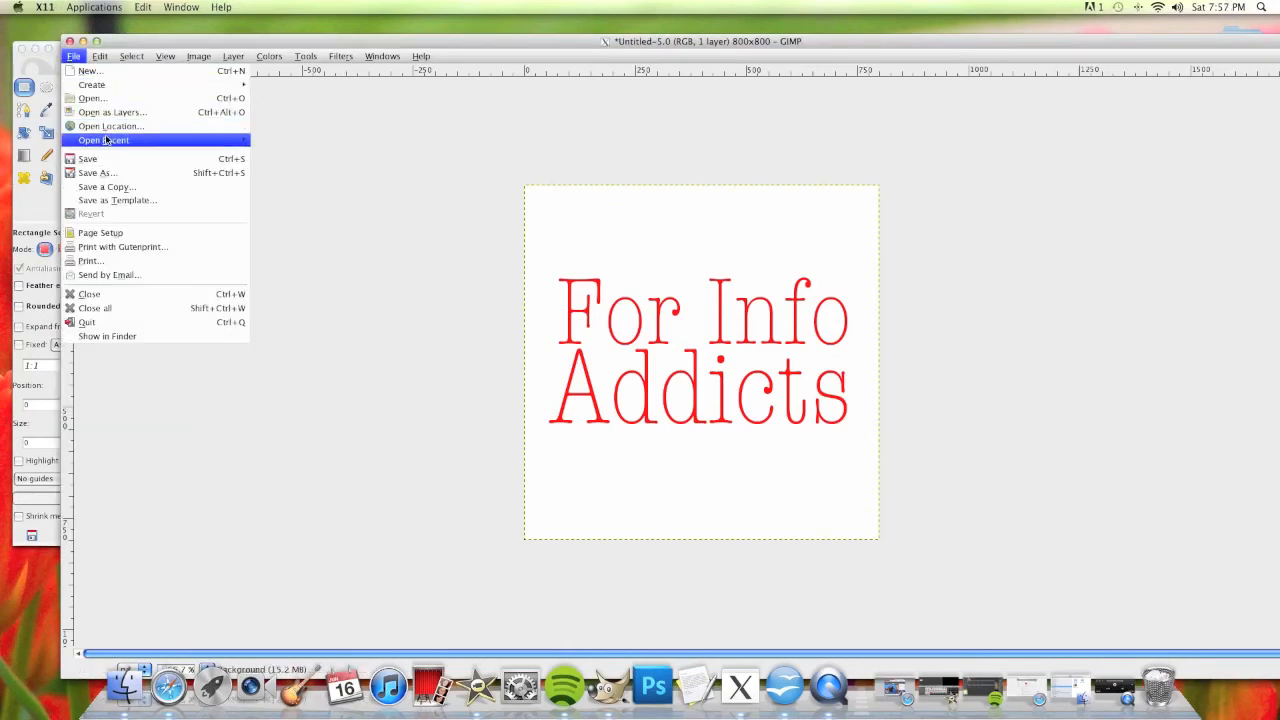
{"action": "left_click", "coordinate": [110, 173]}
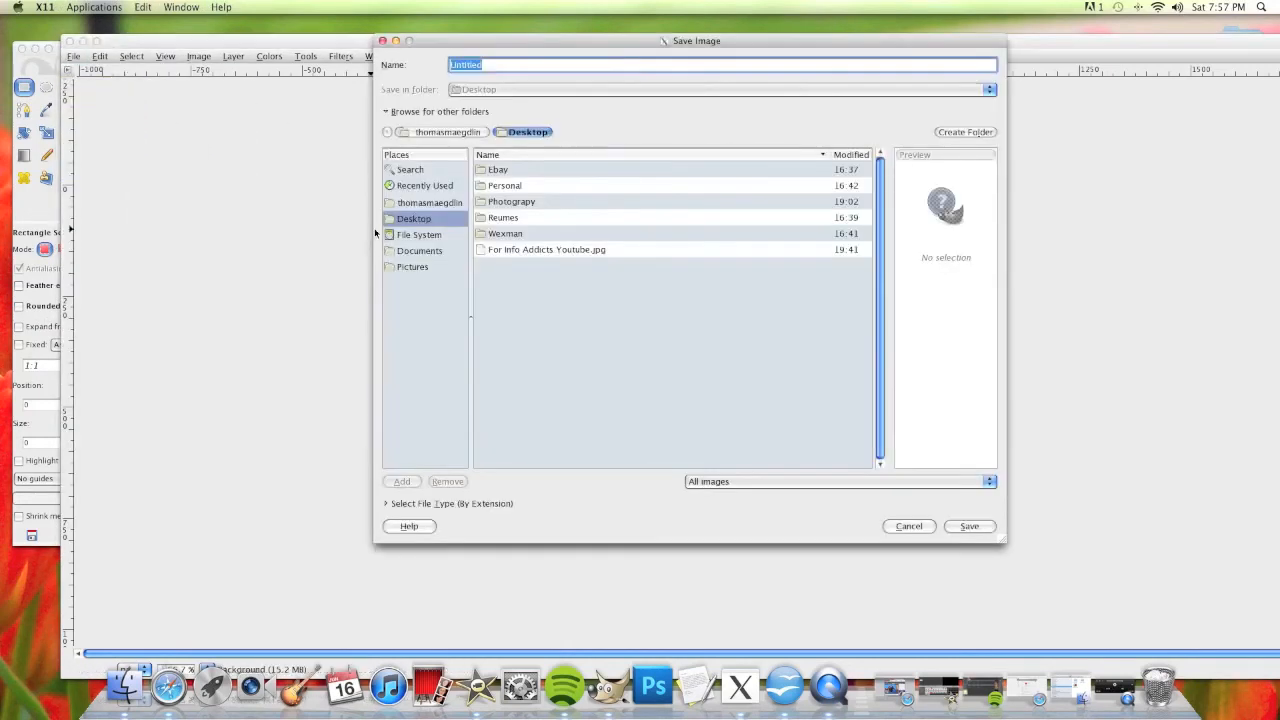
{"action": "type", "text": "forinfoaddicts"}
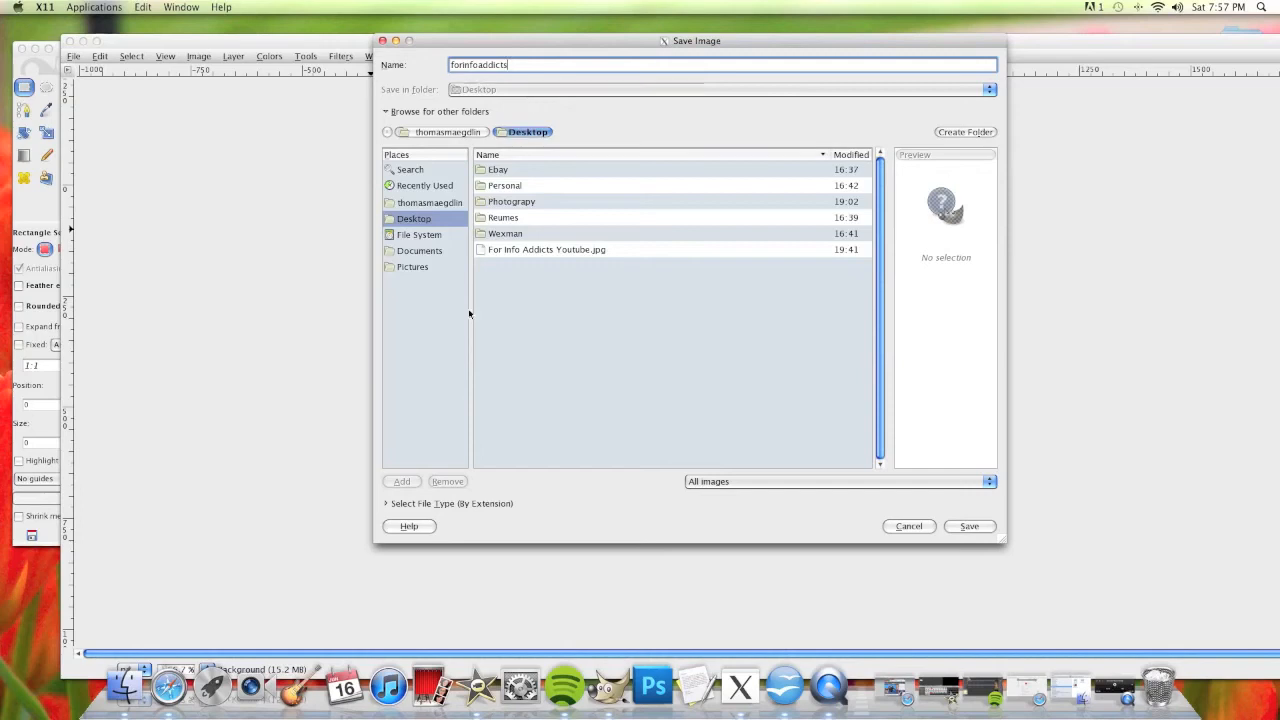
{"action": "left_click", "coordinate": [428, 218]}
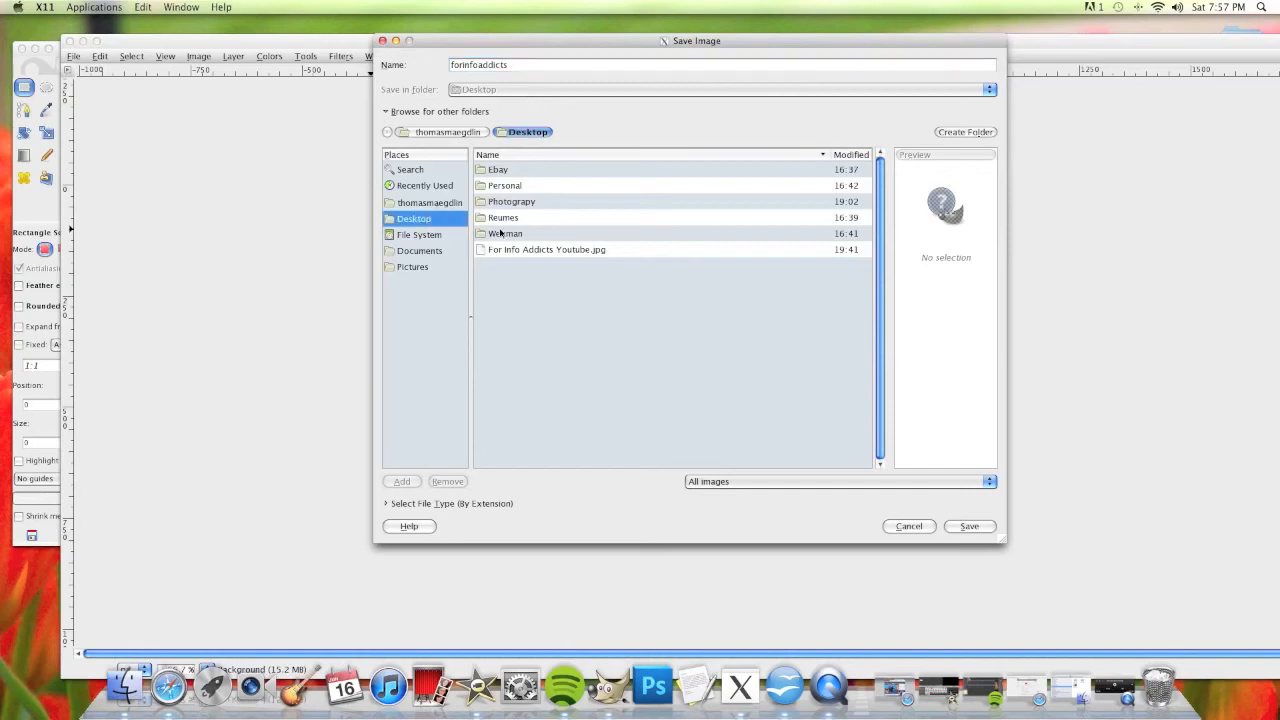
{"action": "left_click", "coordinate": [969, 526]}
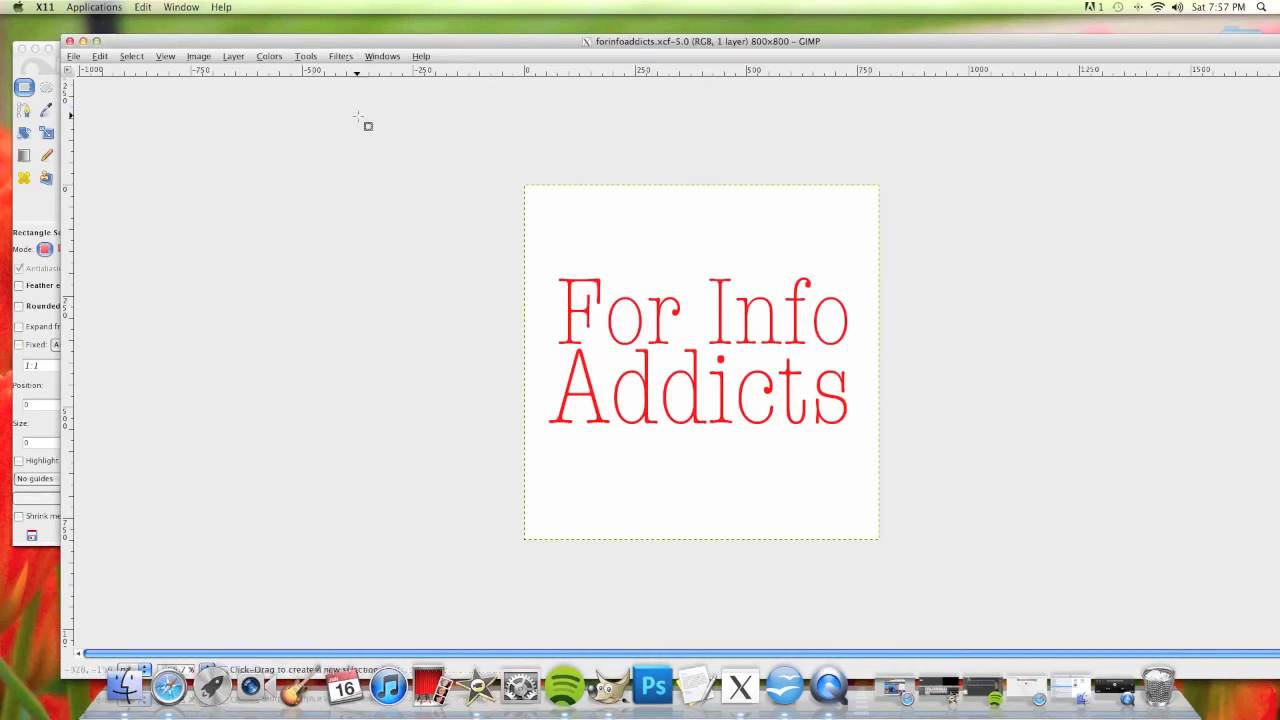
Step: Start saving the logo as a separate file and expand the list of available file types
{"action": "left_click", "coordinate": [74, 56]}
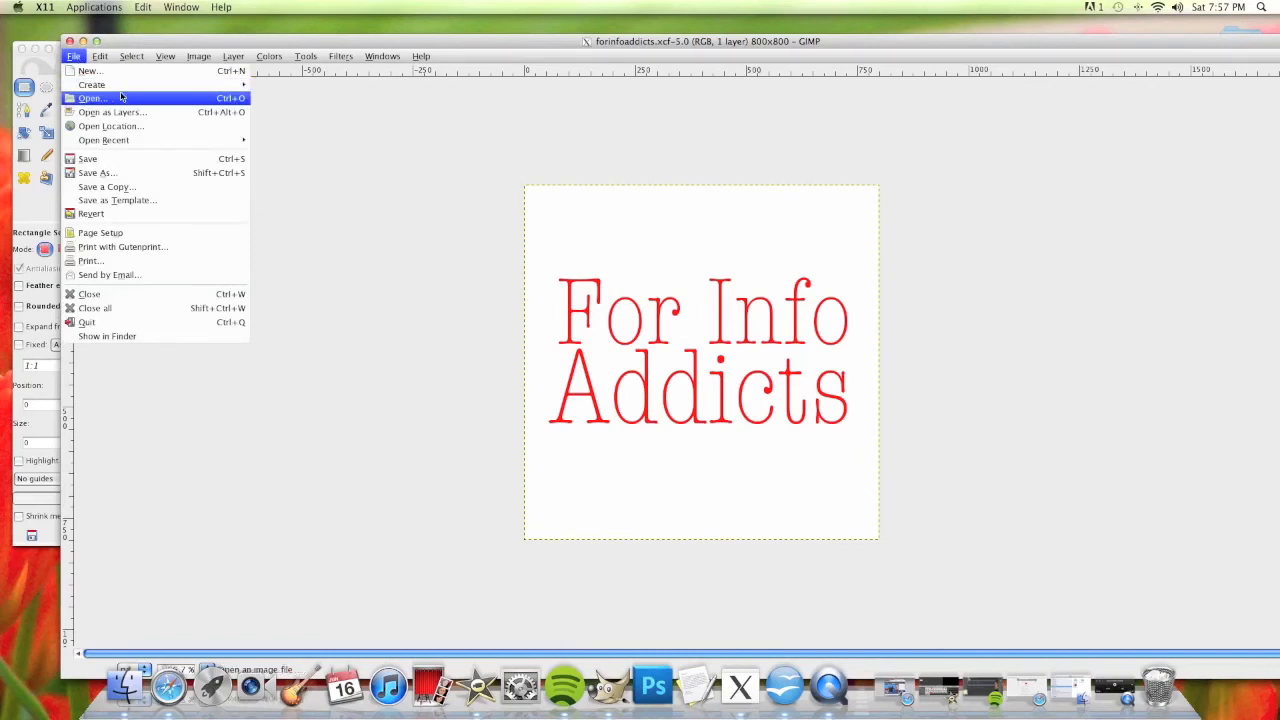
{"action": "left_click", "coordinate": [134, 176]}
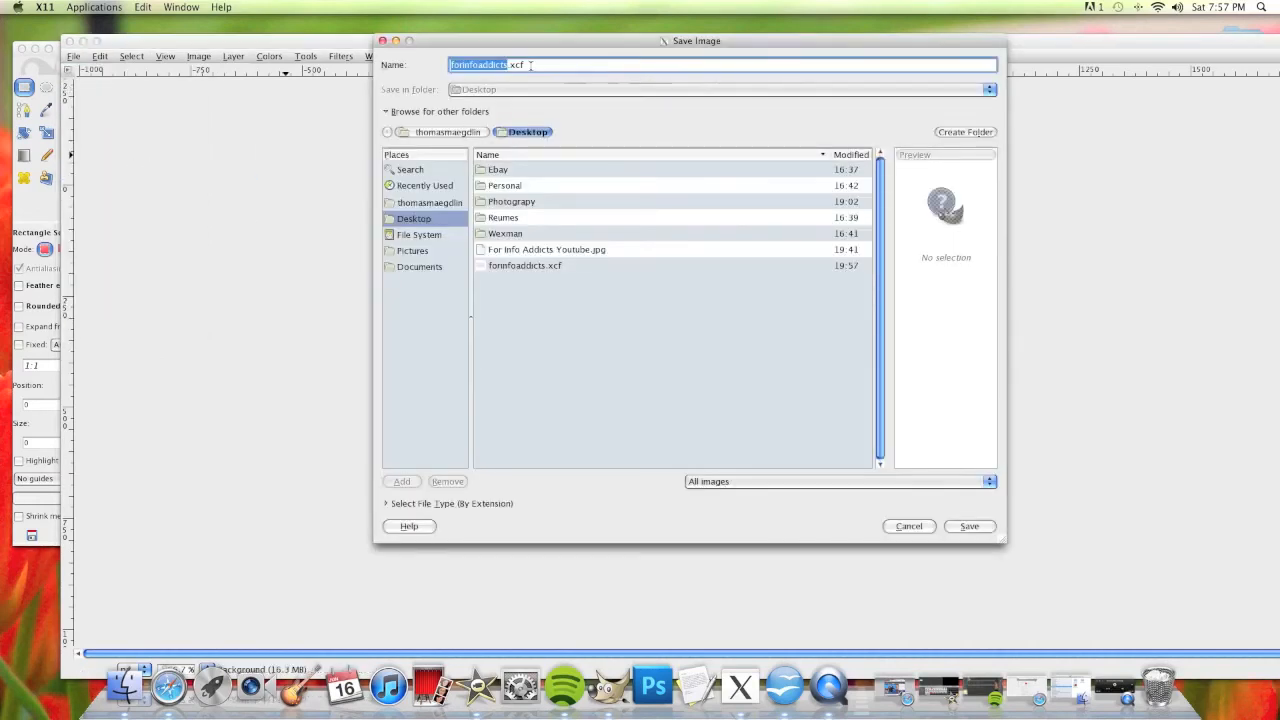
{"action": "left_click_drag", "start_coordinate": [530, 64], "coordinate": [510, 64]}
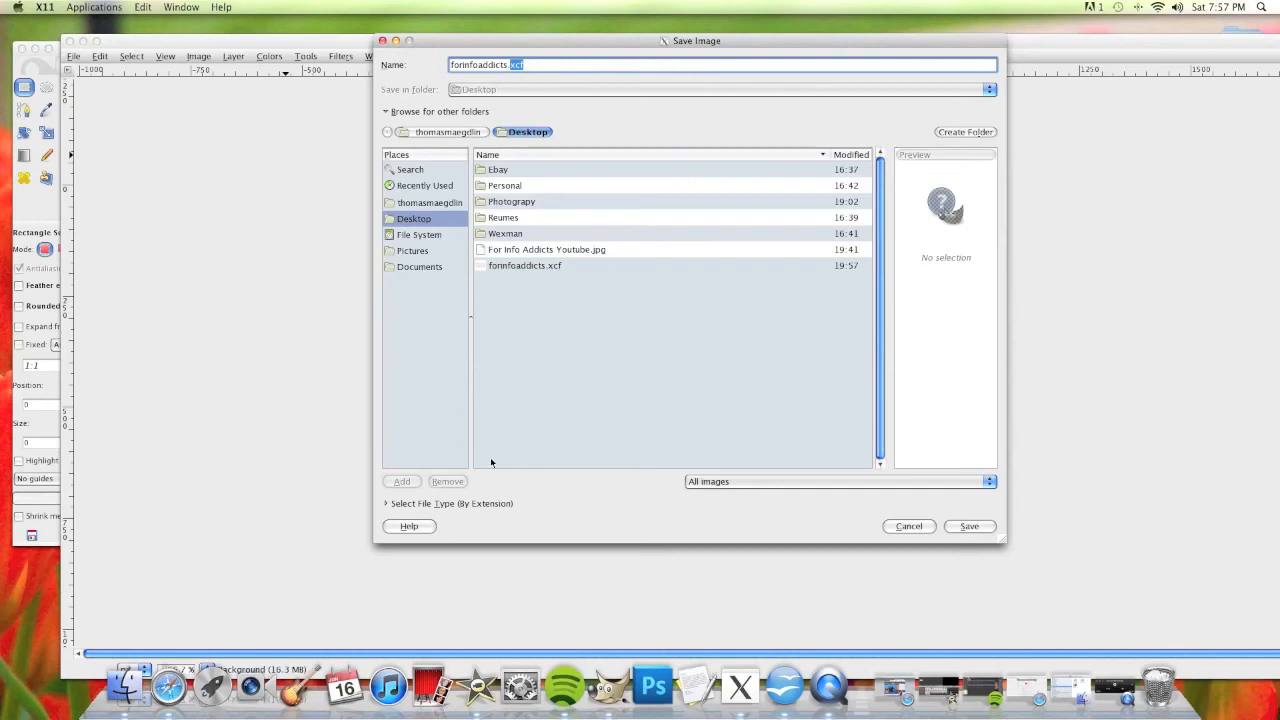
{"action": "left_click", "coordinate": [447, 503]}
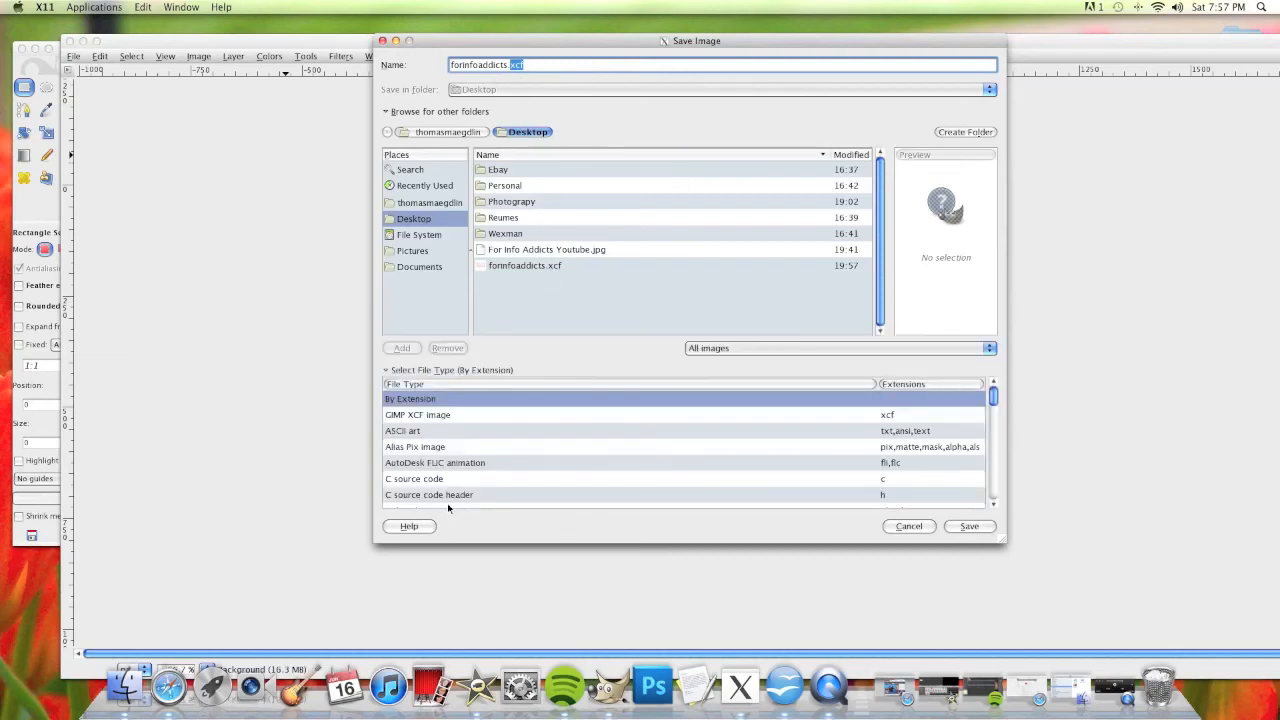
{"action": "left_click", "coordinate": [402, 372]}
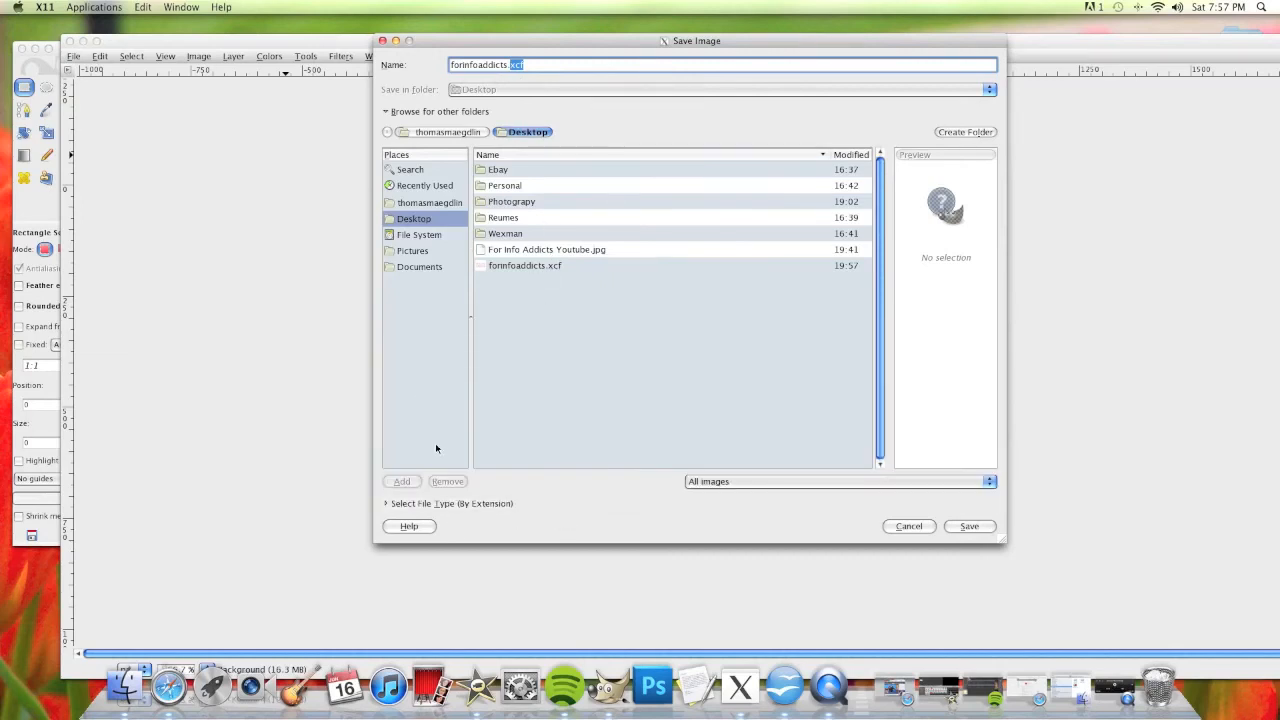
{"action": "left_click", "coordinate": [459, 504]}
Step: Choose PNG image as the file type for the new copy of the logo
{"action": "scroll", "coordinate": [452, 452], "scroll_direction": "down", "scroll_amount": 10}
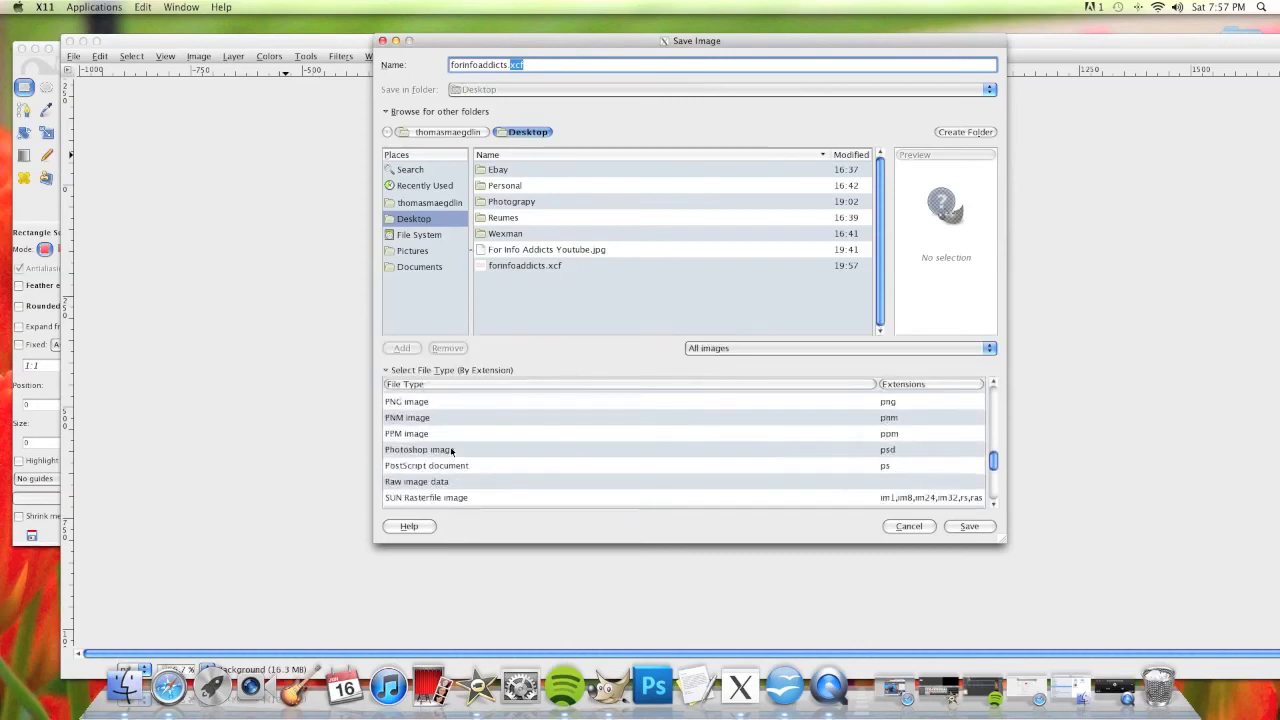
{"action": "scroll", "coordinate": [452, 452], "scroll_direction": "up", "scroll_amount": 3}
{"action": "left_click", "coordinate": [405, 401]}
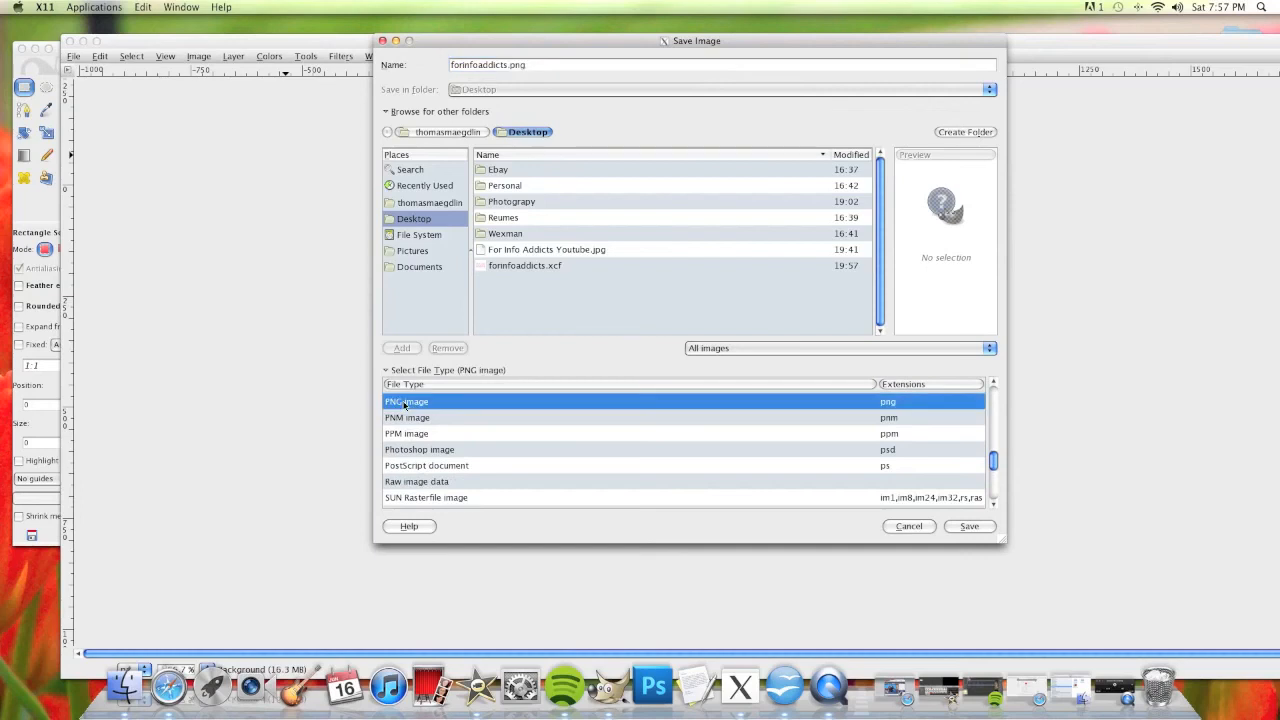
Step: Set the file type to JPEG image so the file name becomes forinfoaddicts.jpg
{"action": "scroll", "coordinate": [445, 425], "scroll_direction": "up", "scroll_amount": 5}
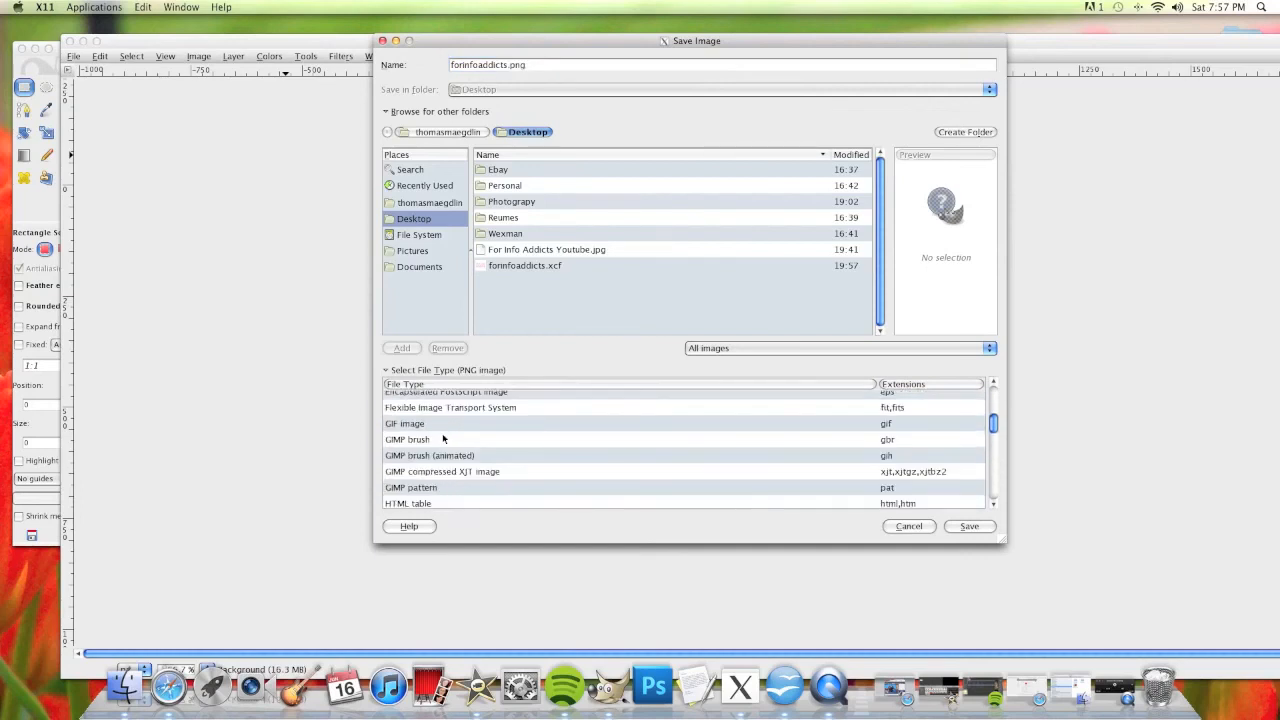
{"action": "scroll", "coordinate": [430, 455], "scroll_direction": "up", "scroll_amount": 2}
{"action": "scroll", "coordinate": [430, 455], "scroll_direction": "down", "scroll_amount": 6}
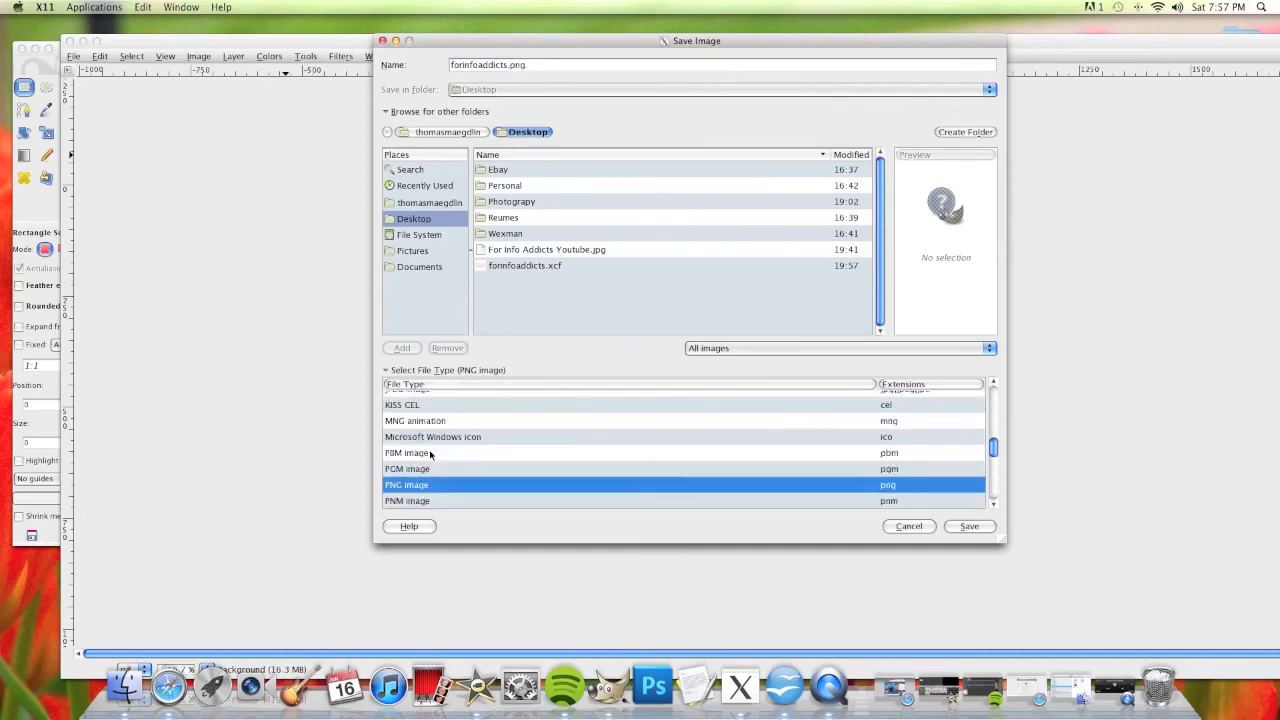
{"action": "scroll", "coordinate": [430, 455], "scroll_direction": "up", "scroll_amount": 1}
{"action": "scroll", "coordinate": [430, 455], "scroll_direction": "down", "scroll_amount": 2}
{"action": "scroll", "coordinate": [430, 455], "scroll_direction": "up", "scroll_amount": 4}
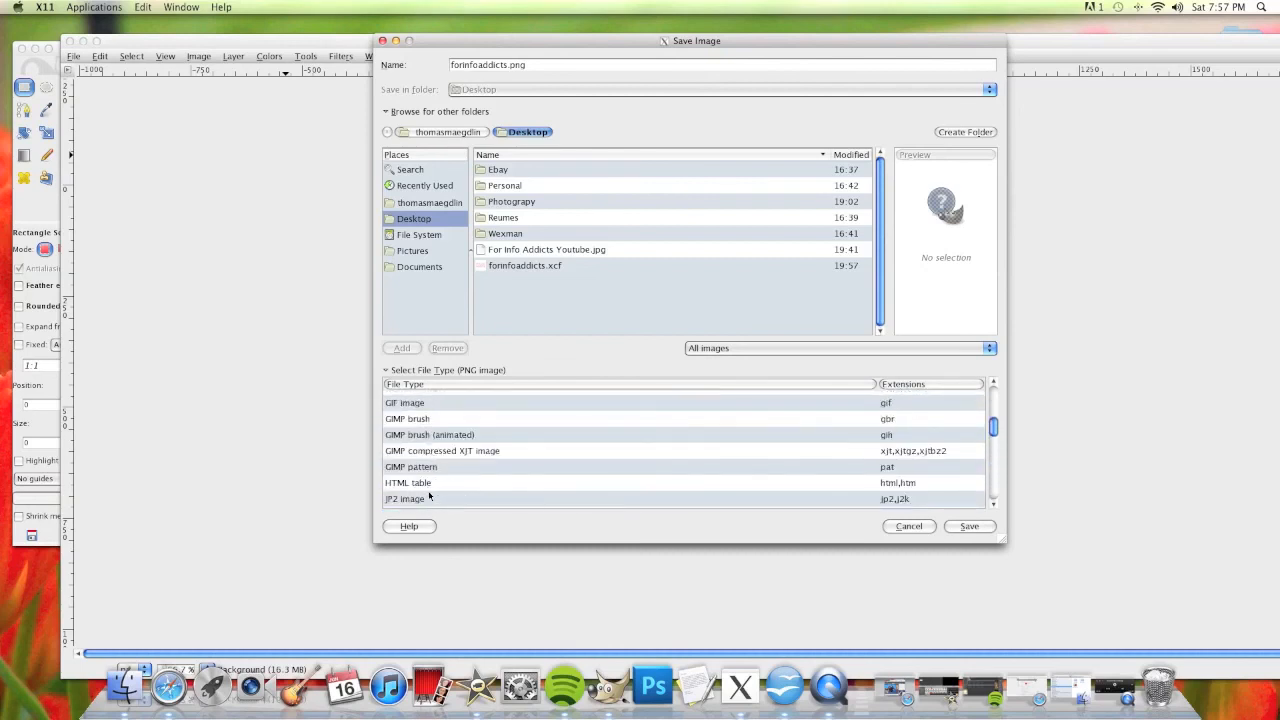
{"action": "scroll", "coordinate": [430, 490], "scroll_direction": "down", "scroll_amount": 1}
{"action": "left_click", "coordinate": [430, 494]}
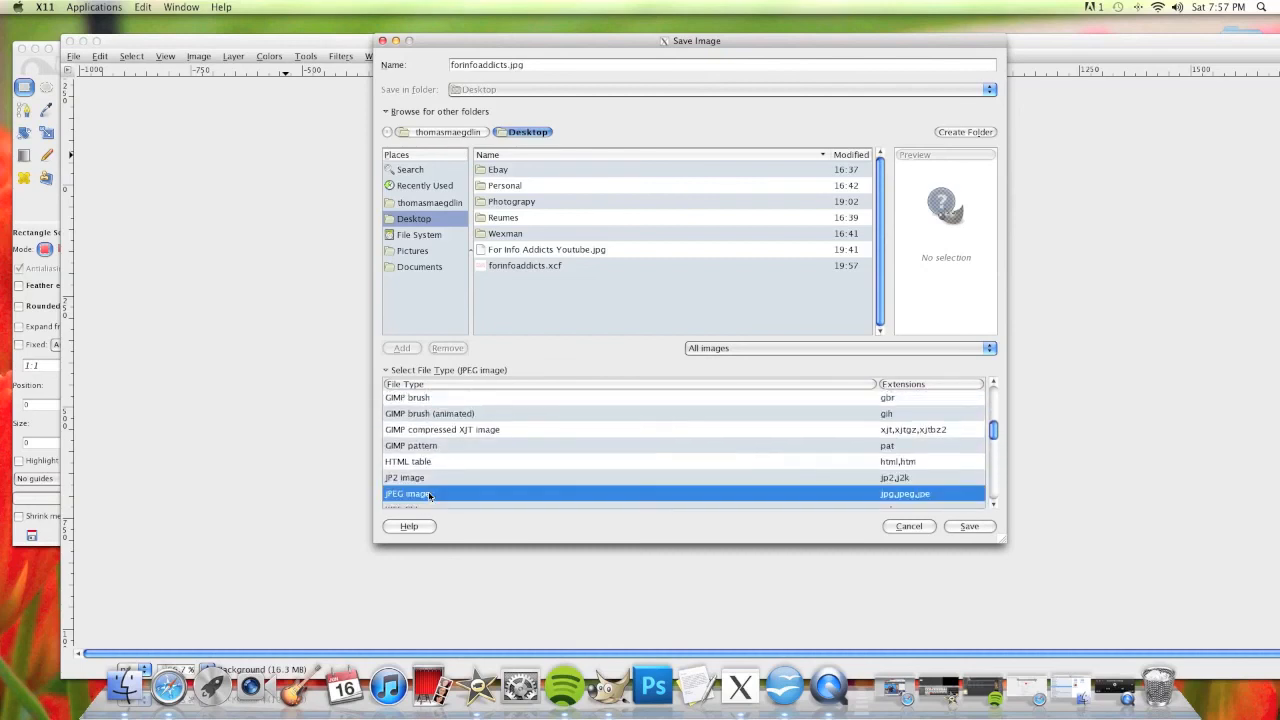
Step: Save the logo to the Desktop as a JPEG with quality 100 and the preview in the image window enabled
{"action": "left_click", "coordinate": [975, 530]}
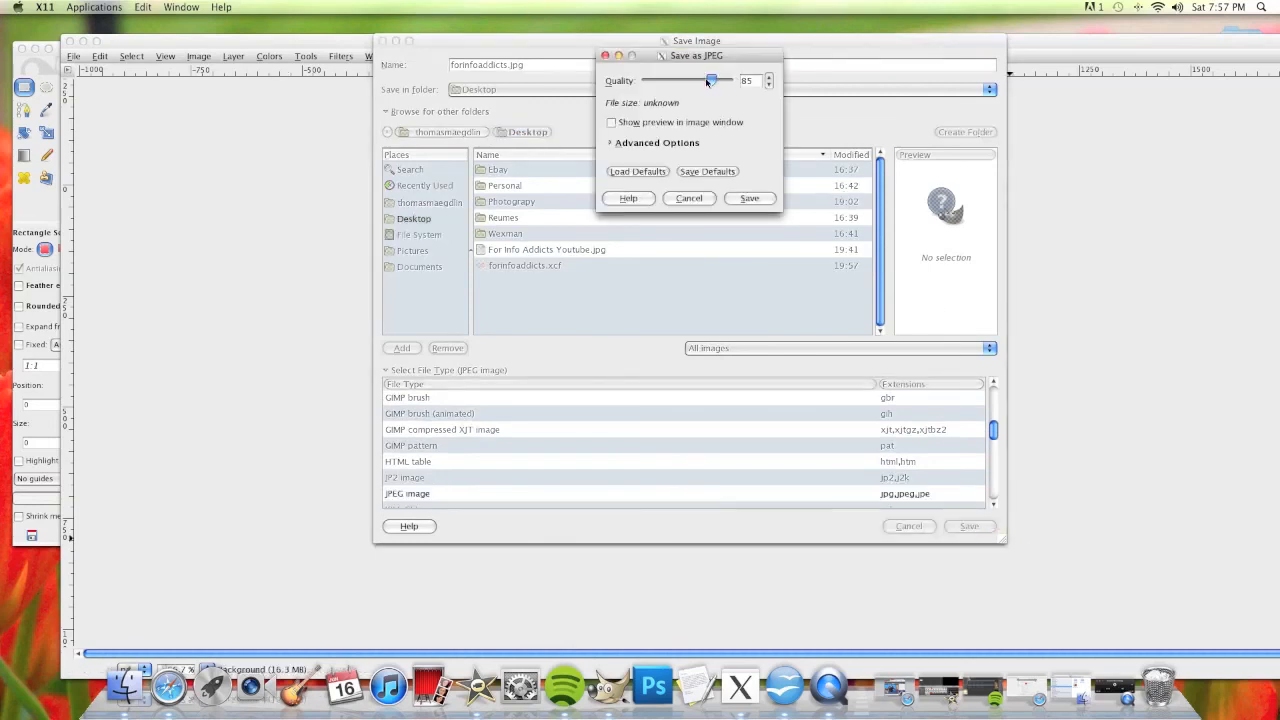
{"action": "left_click_drag", "start_coordinate": [707, 81], "coordinate": [751, 81]}
{"action": "left_click", "coordinate": [614, 125]}
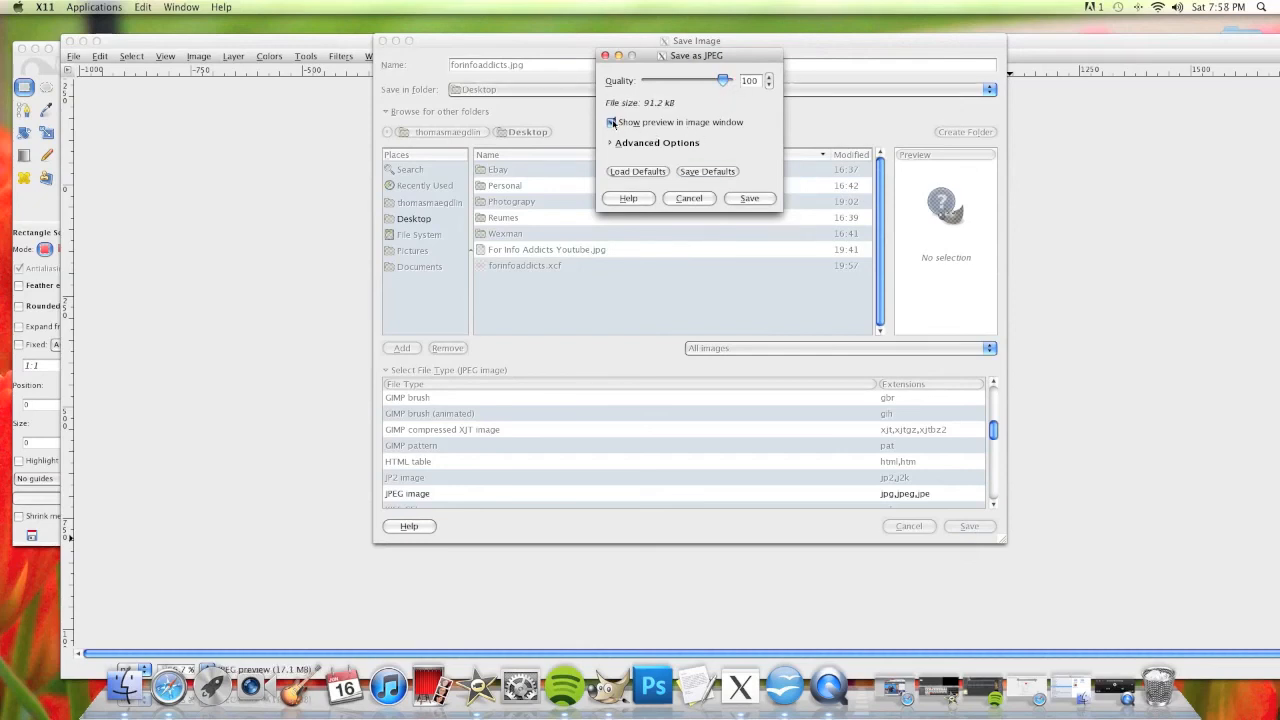
{"action": "left_click", "coordinate": [752, 198]}
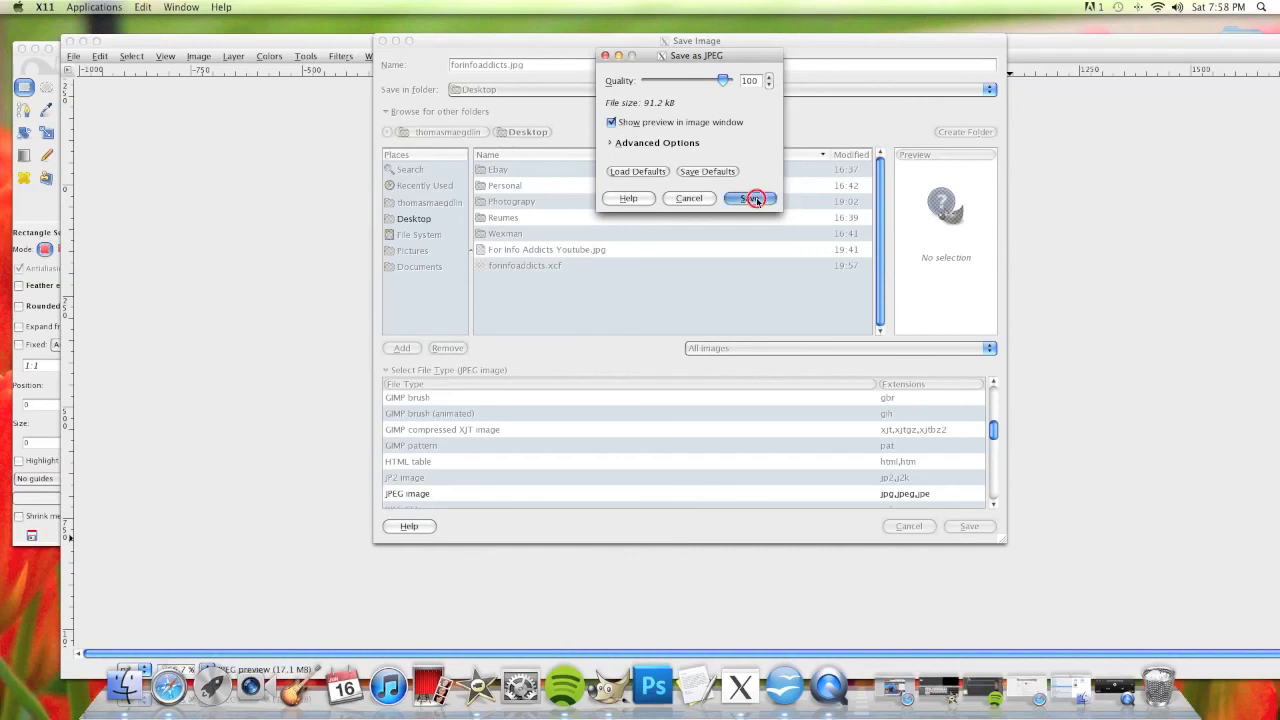
Step: Minimize the image window and move forinfoaddicts.xcf and For Info Addicts Youtube.jpg from the Desktop to the Trash
{"action": "left_click", "coordinate": [83, 41]}
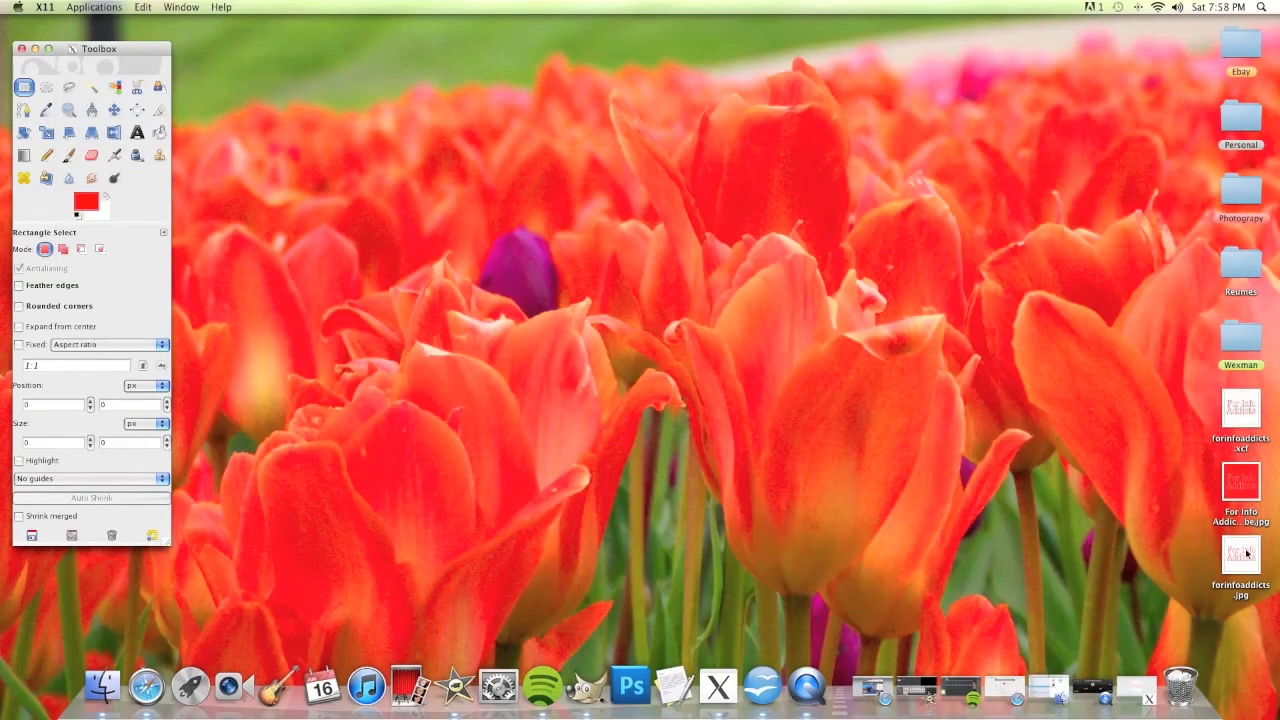
{"action": "left_click", "coordinate": [1236, 426]}
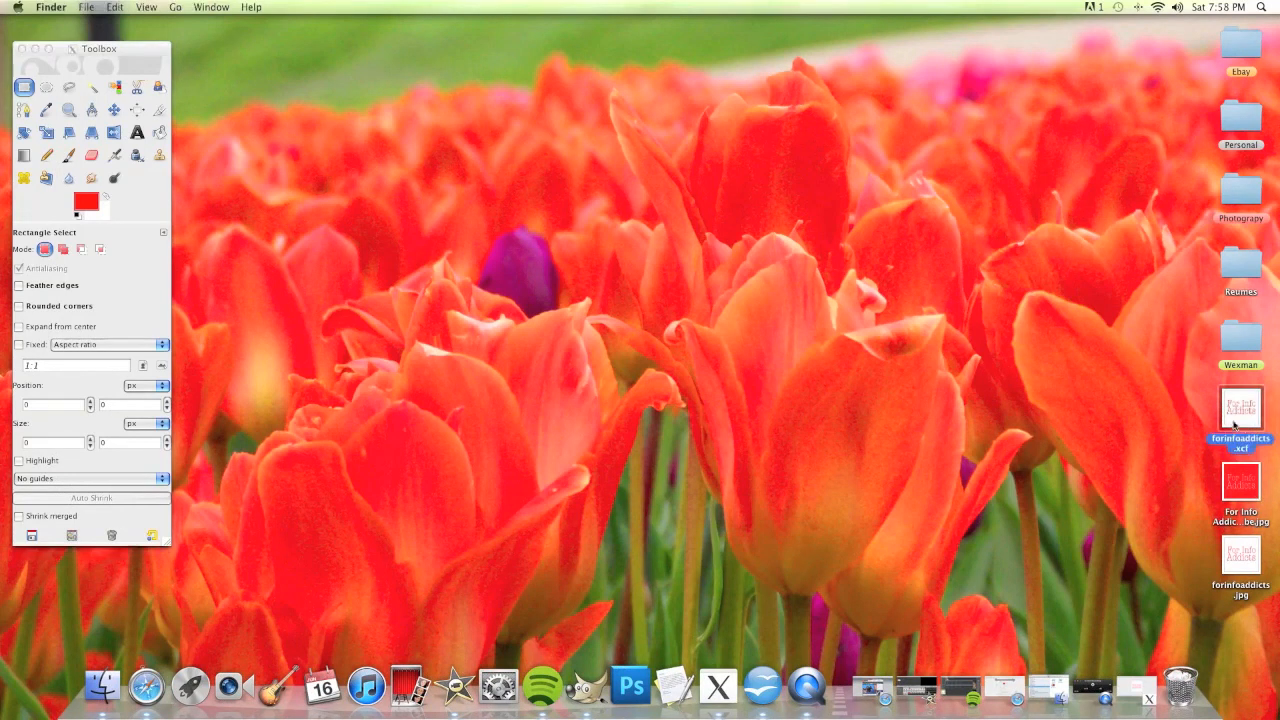
{"action": "left_click_drag", "start_coordinate": [1228, 416], "coordinate": [1180, 680]}
{"action": "left_click_drag", "start_coordinate": [1231, 449], "coordinate": [1178, 710]}
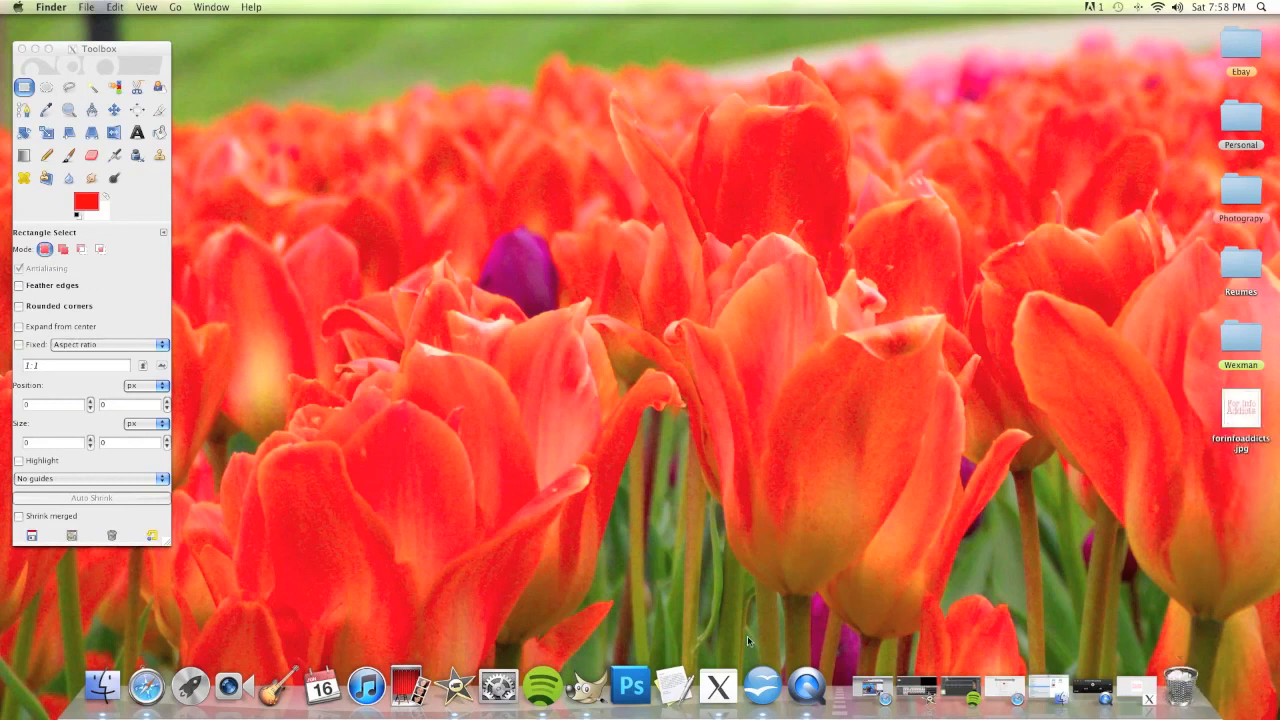
Step: Switch to the YouTube account settings in Safari and open the Change photo dialog for the account picture
{"action": "left_click", "coordinate": [1005, 688]}
{"action": "scroll", "coordinate": [763, 180], "scroll_direction": "down", "scroll_amount": 1}
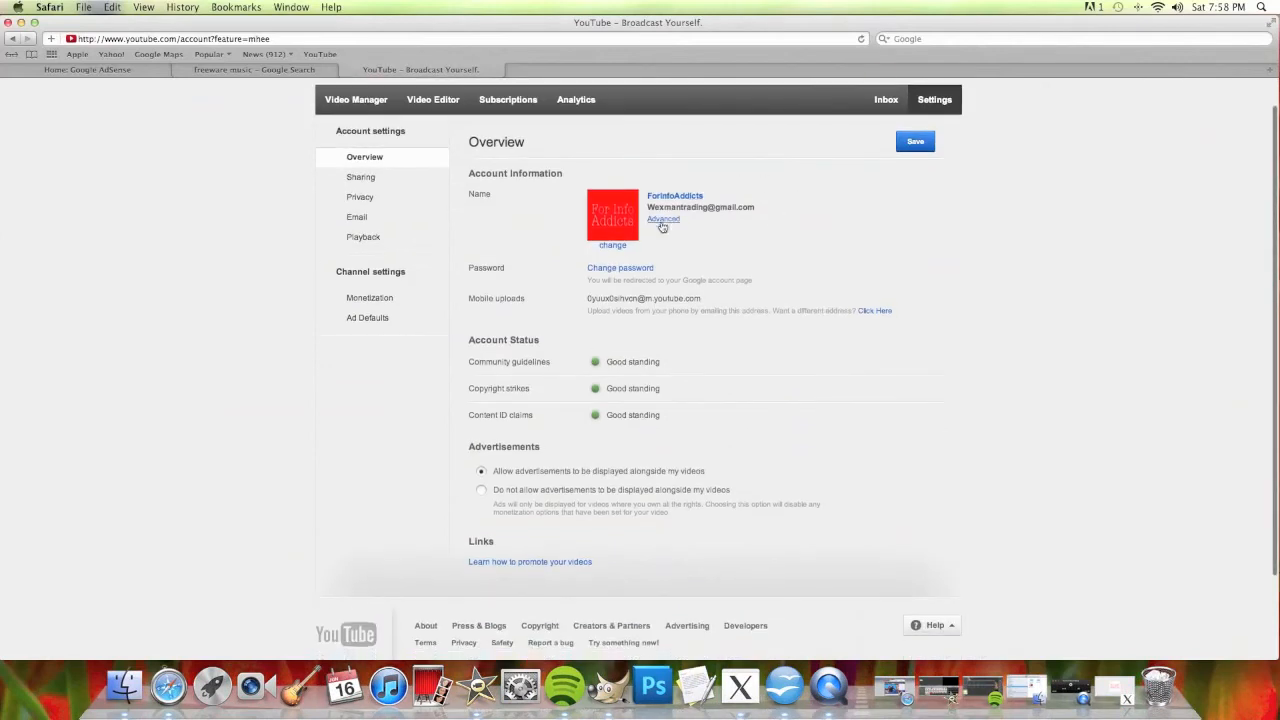
{"action": "left_click", "coordinate": [612, 245]}
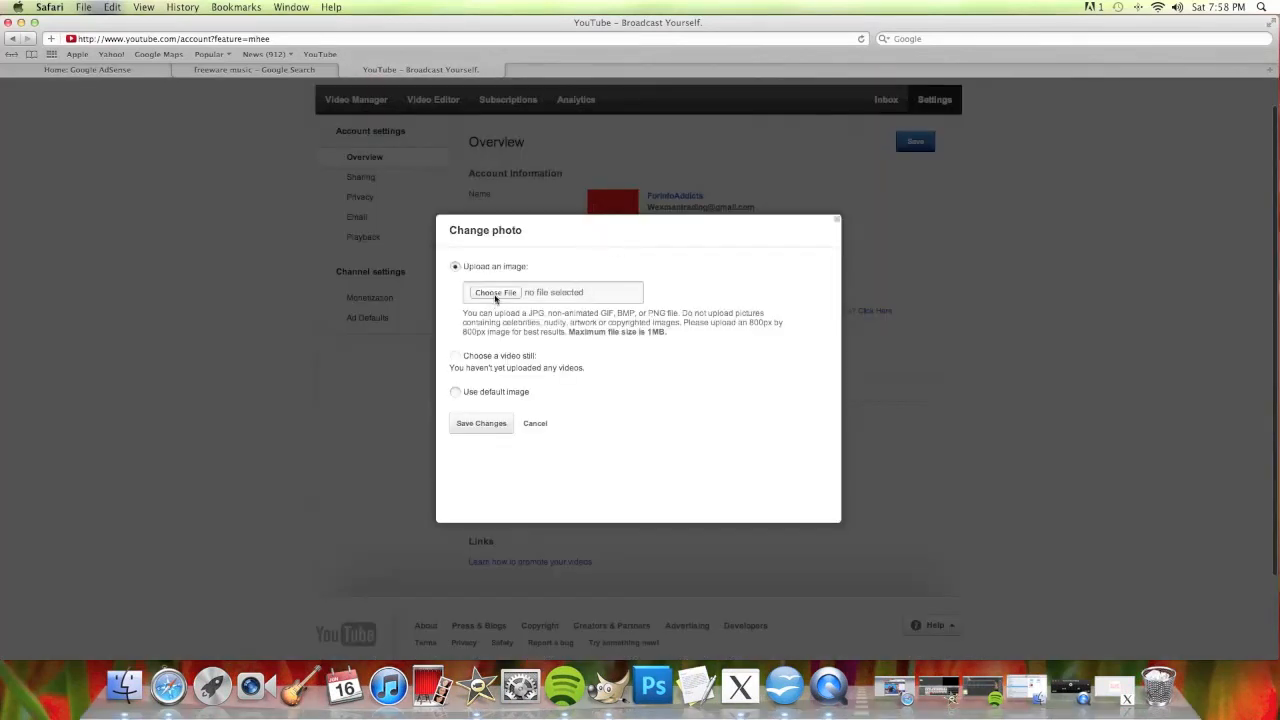
Step: Upload forinfoaddicts.jpg from the Desktop as the account photo and save the changes
{"action": "left_click", "coordinate": [495, 293]}
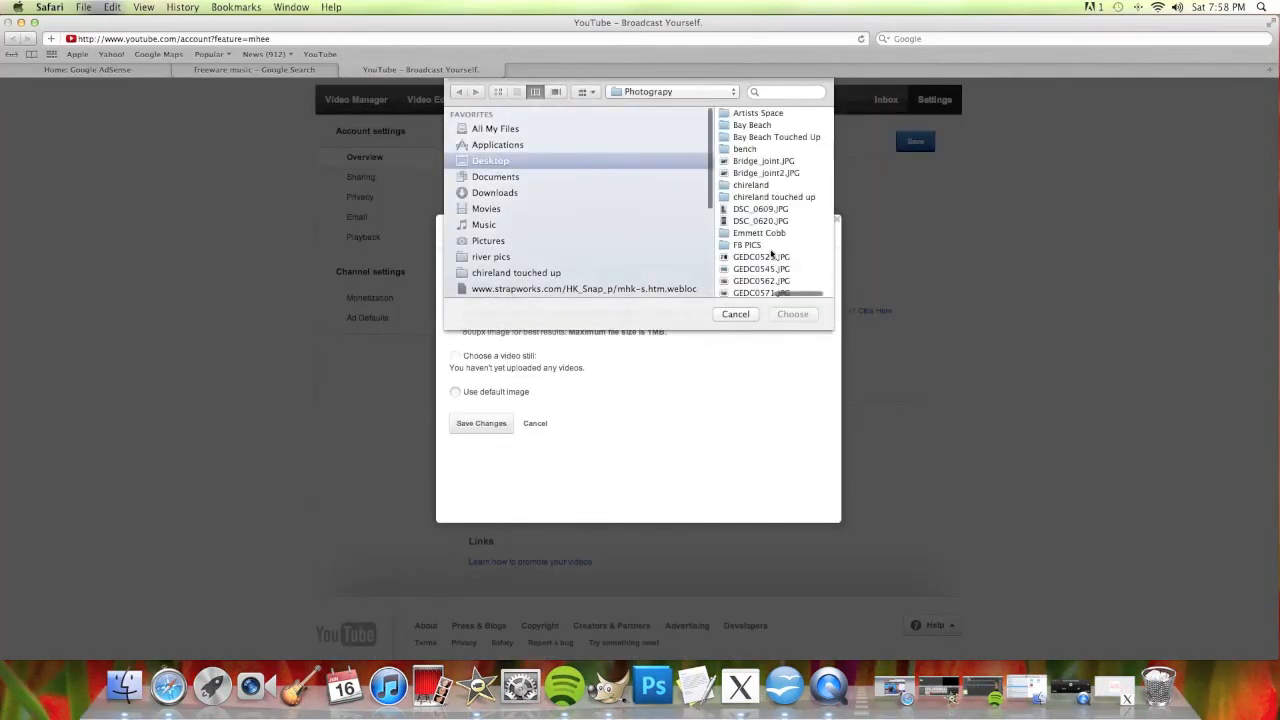
{"action": "scroll", "coordinate": [771, 254], "scroll_direction": "down", "scroll_amount": 5}
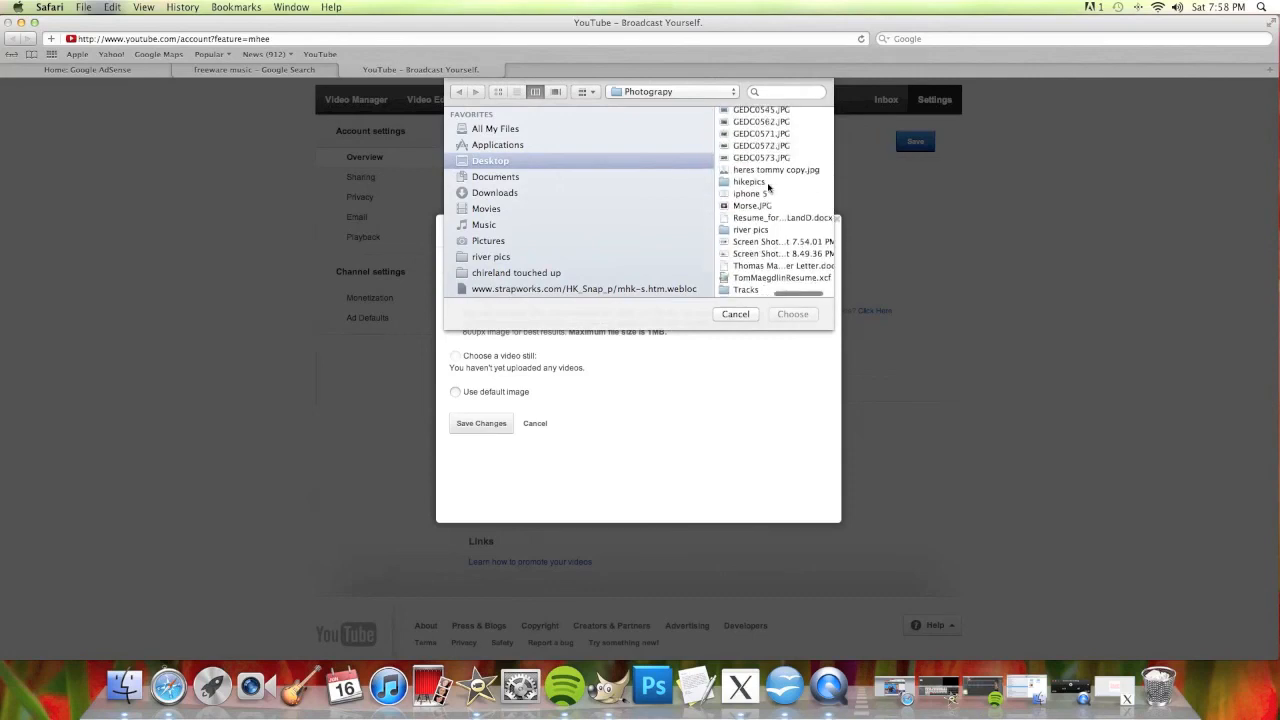
{"action": "scroll", "coordinate": [768, 187], "scroll_direction": "up", "scroll_amount": 5}
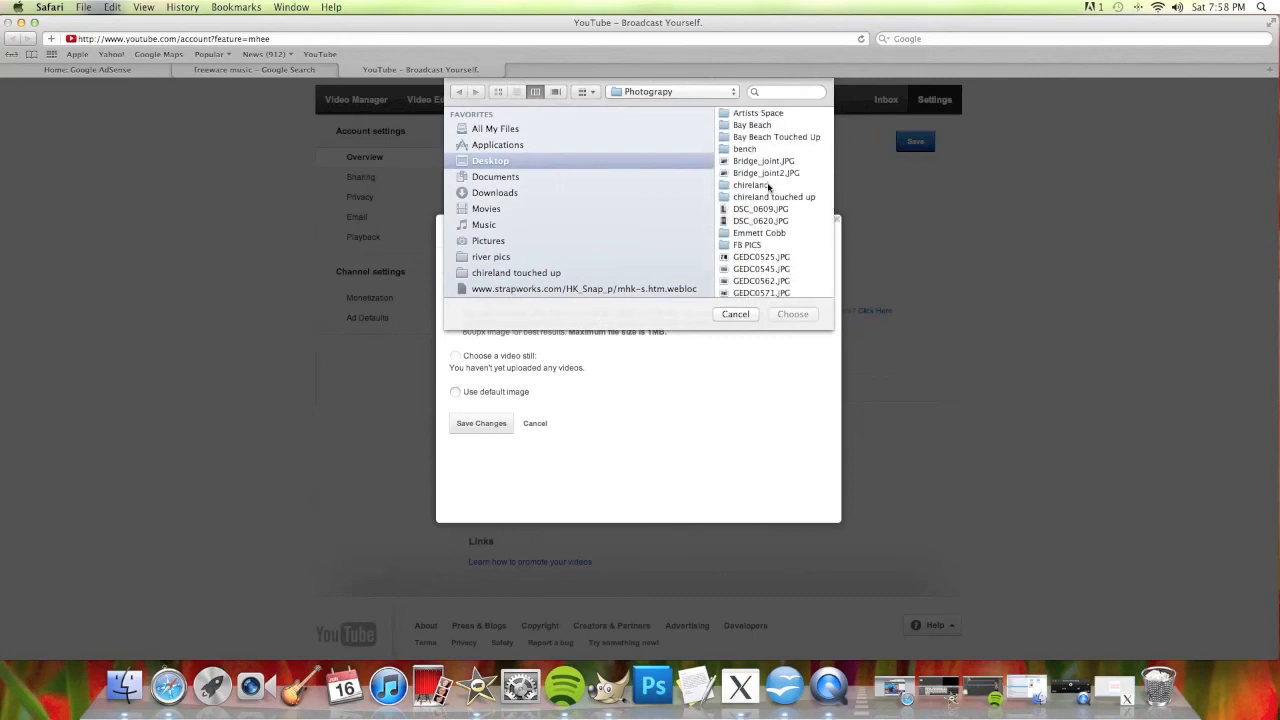
{"action": "scroll", "coordinate": [768, 187], "scroll_direction": "down", "scroll_amount": 2}
{"action": "scroll", "coordinate": [768, 187], "scroll_direction": "down", "scroll_amount": 5}
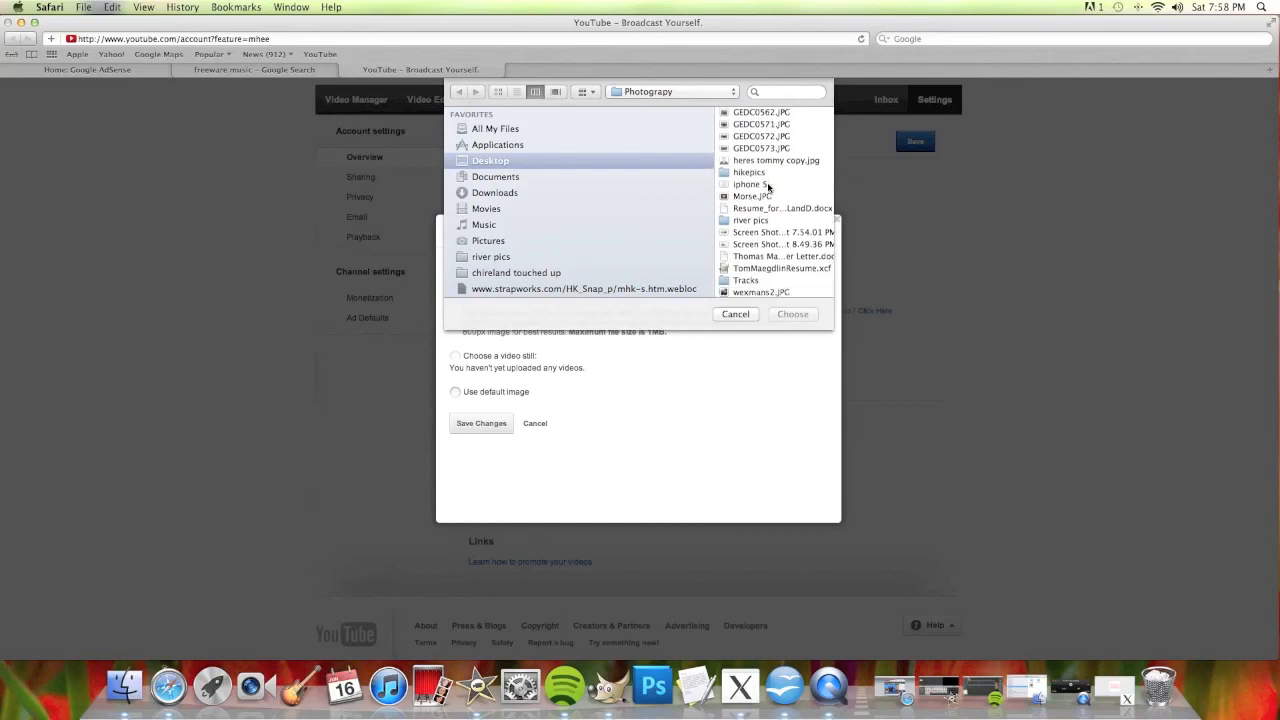
{"action": "left_click", "coordinate": [490, 162]}
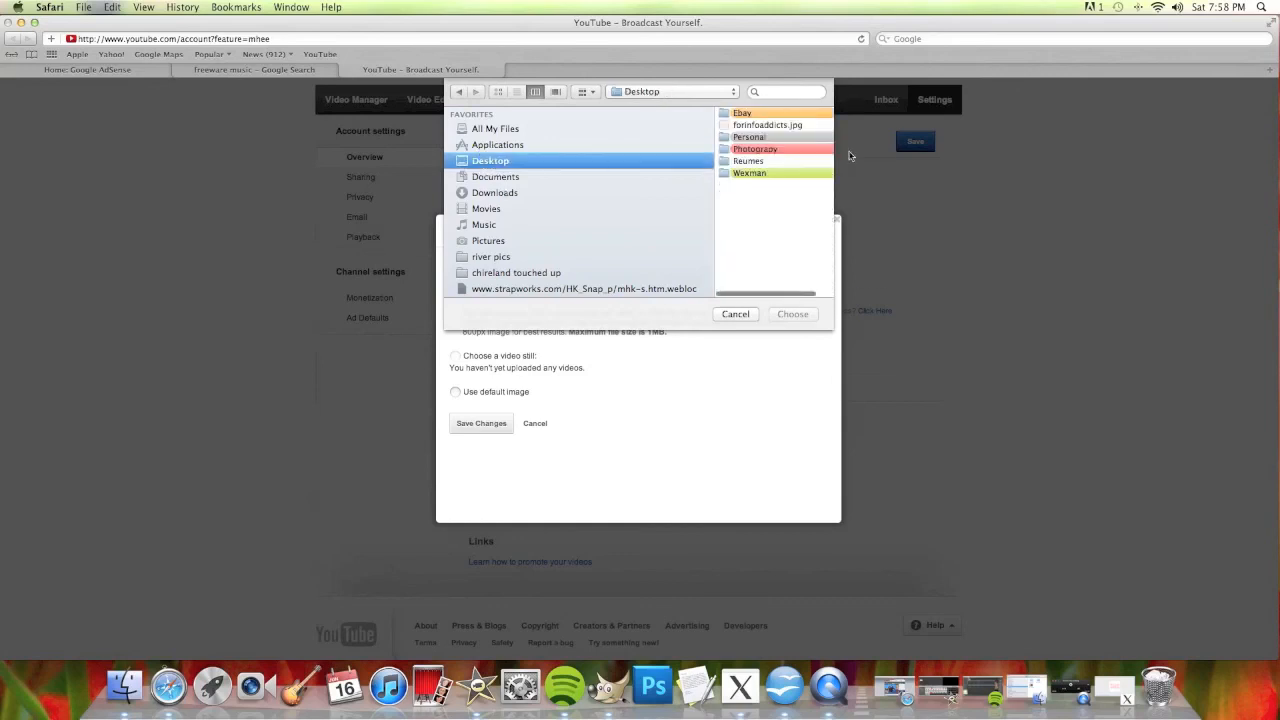
{"action": "left_click", "coordinate": [763, 126]}
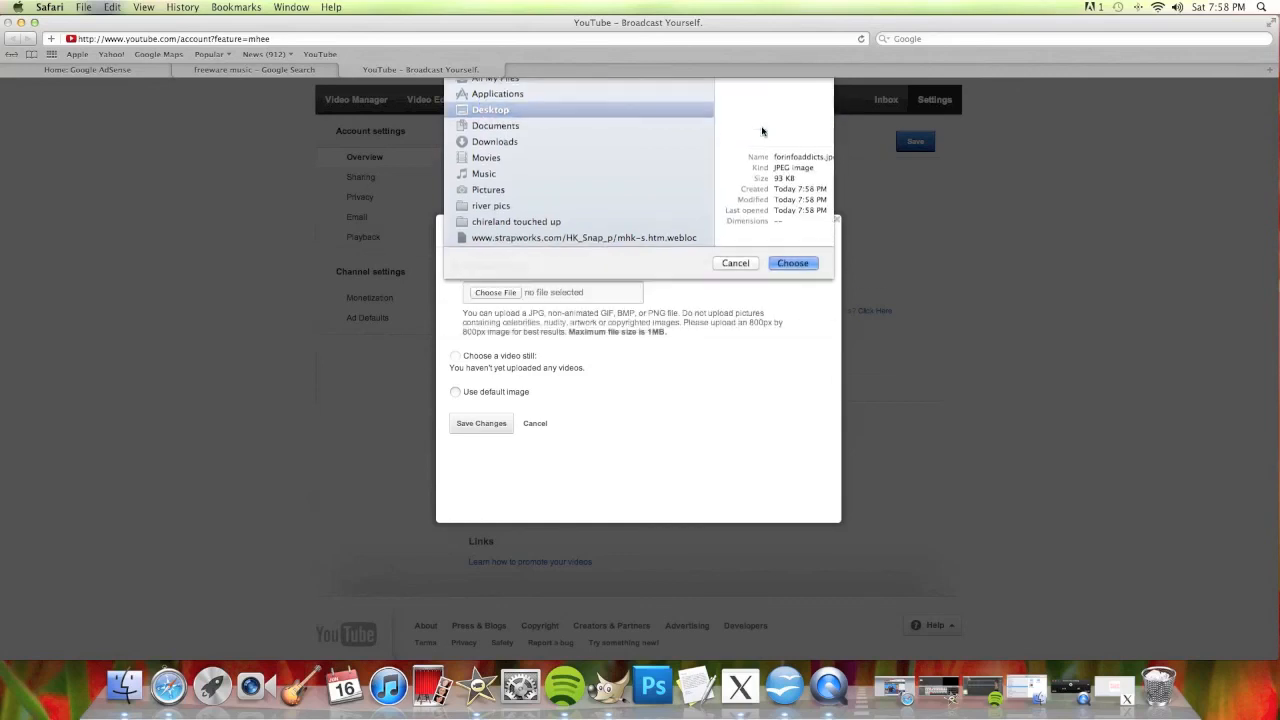
{"action": "double_click", "coordinate": [763, 126]}
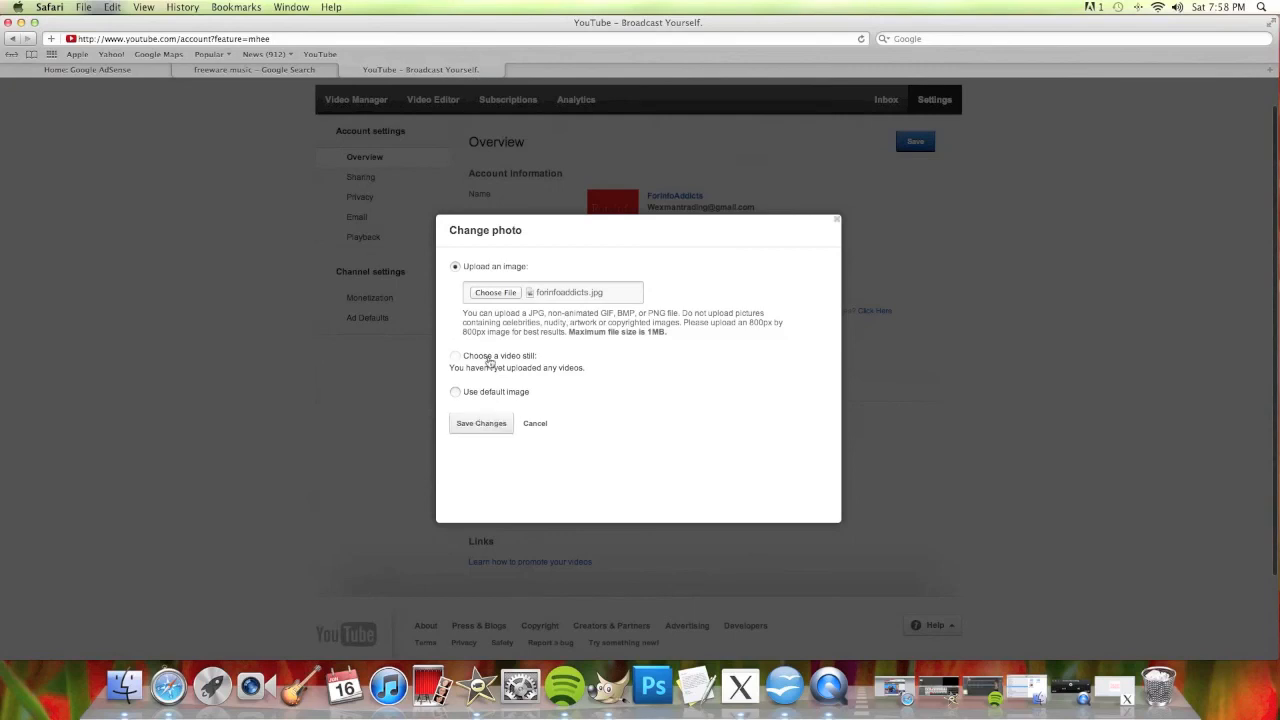
{"action": "left_click", "coordinate": [484, 428]}
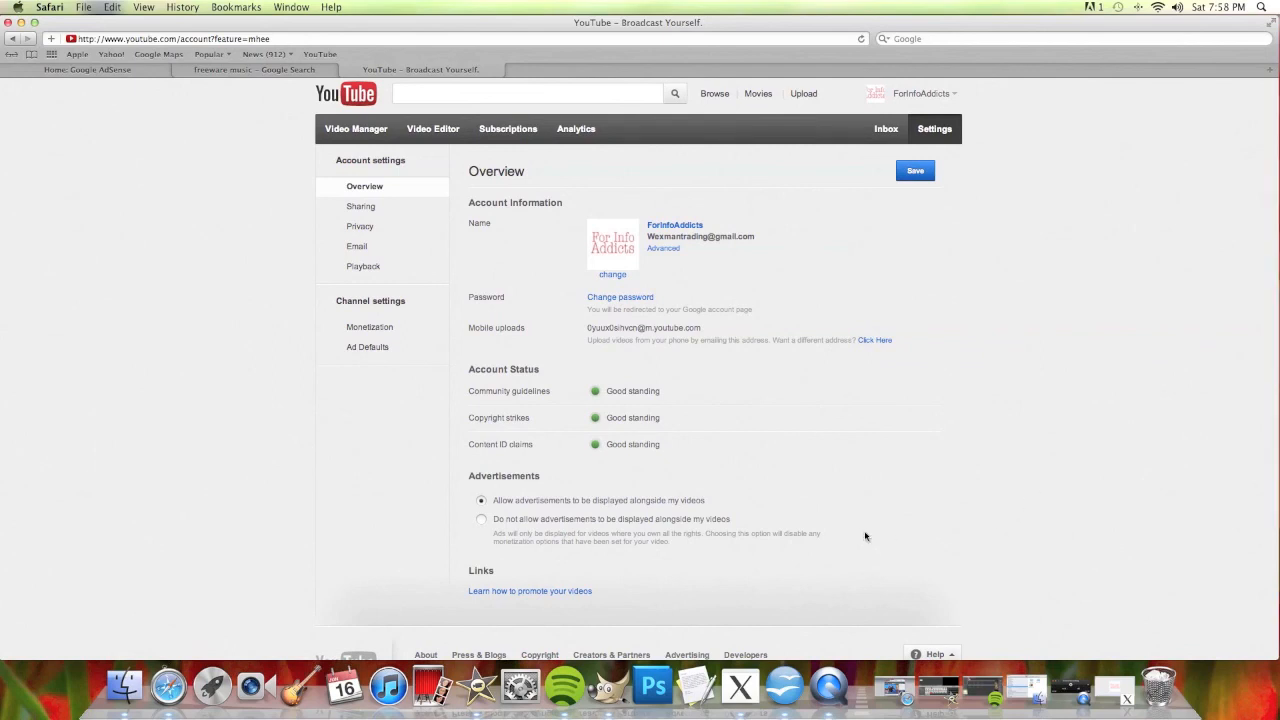
{"action": "left_click", "coordinate": [1079, 685]}
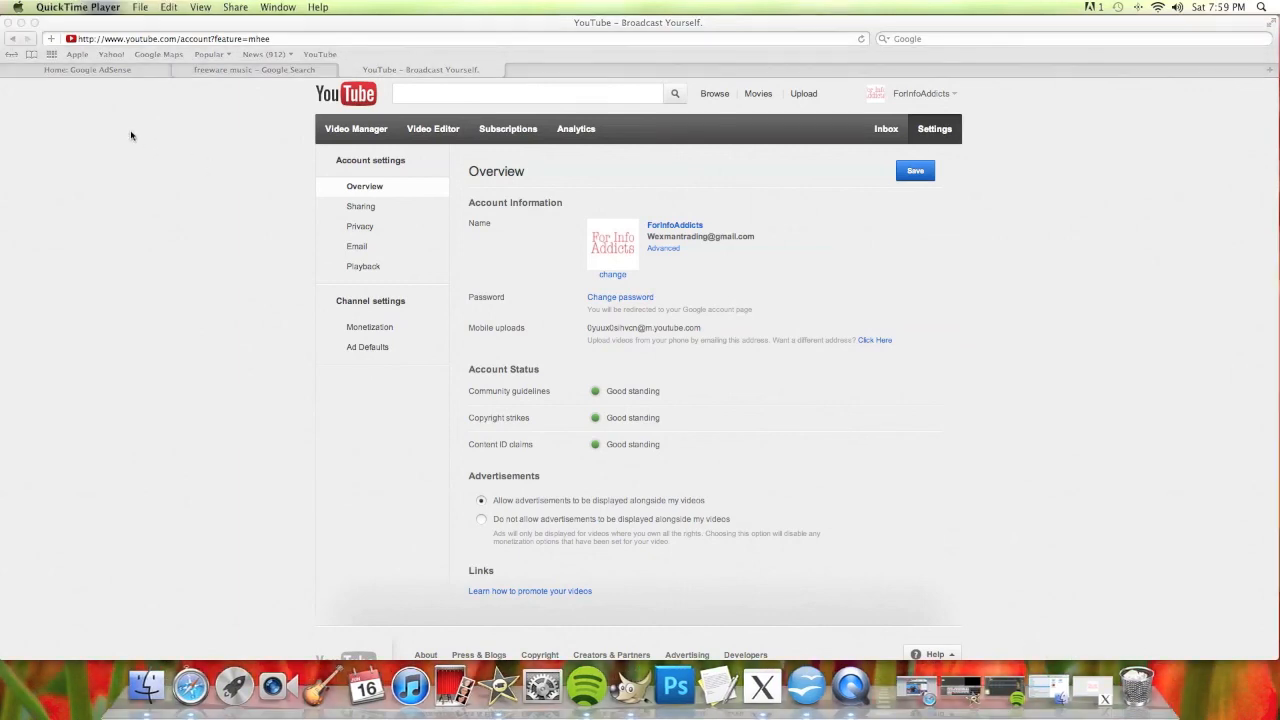